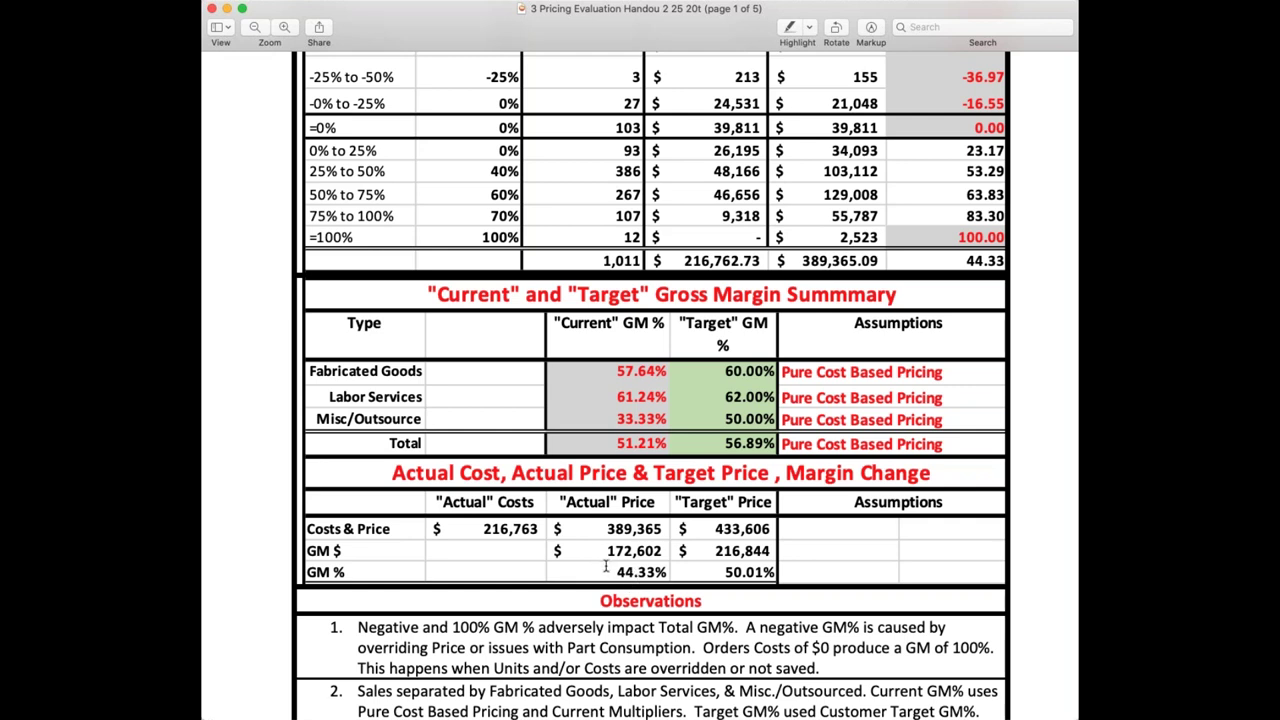
Highlight the 44.33% actual GM value, then scroll to page 3's Part Multiplier Concerns table.
drag(605, 567, 680, 569)
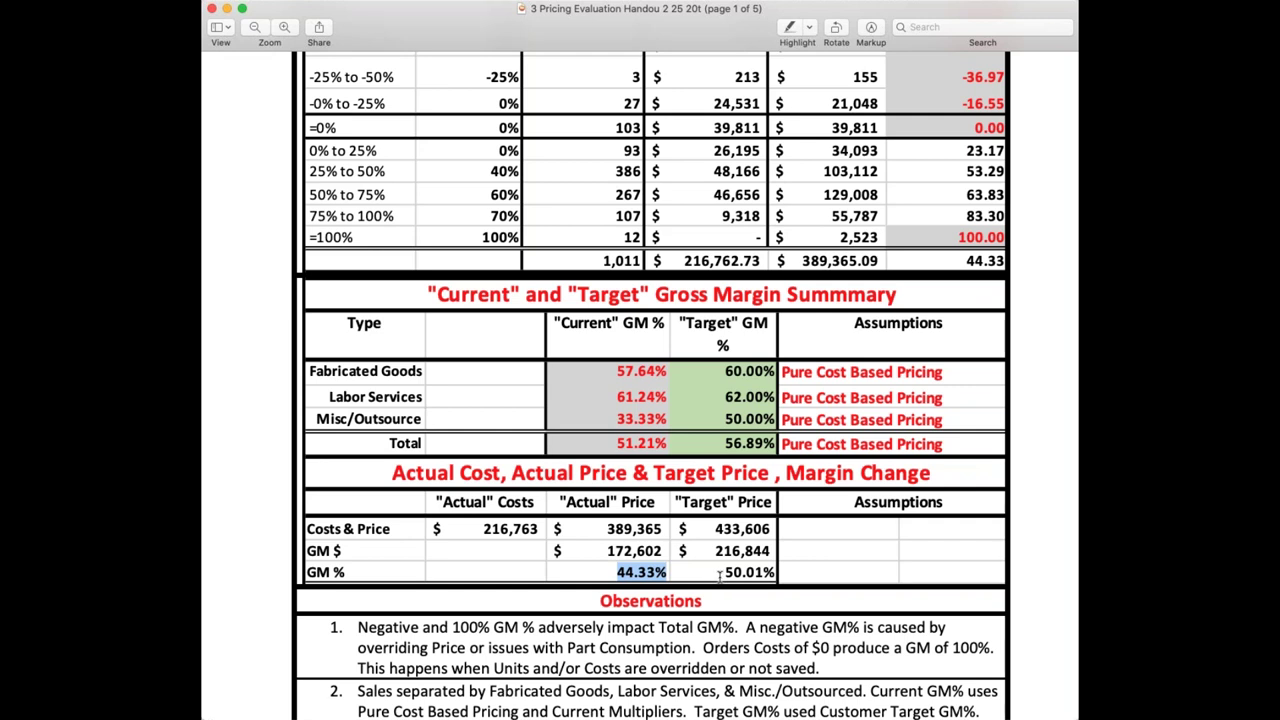
scroll(719, 577, down, 3)
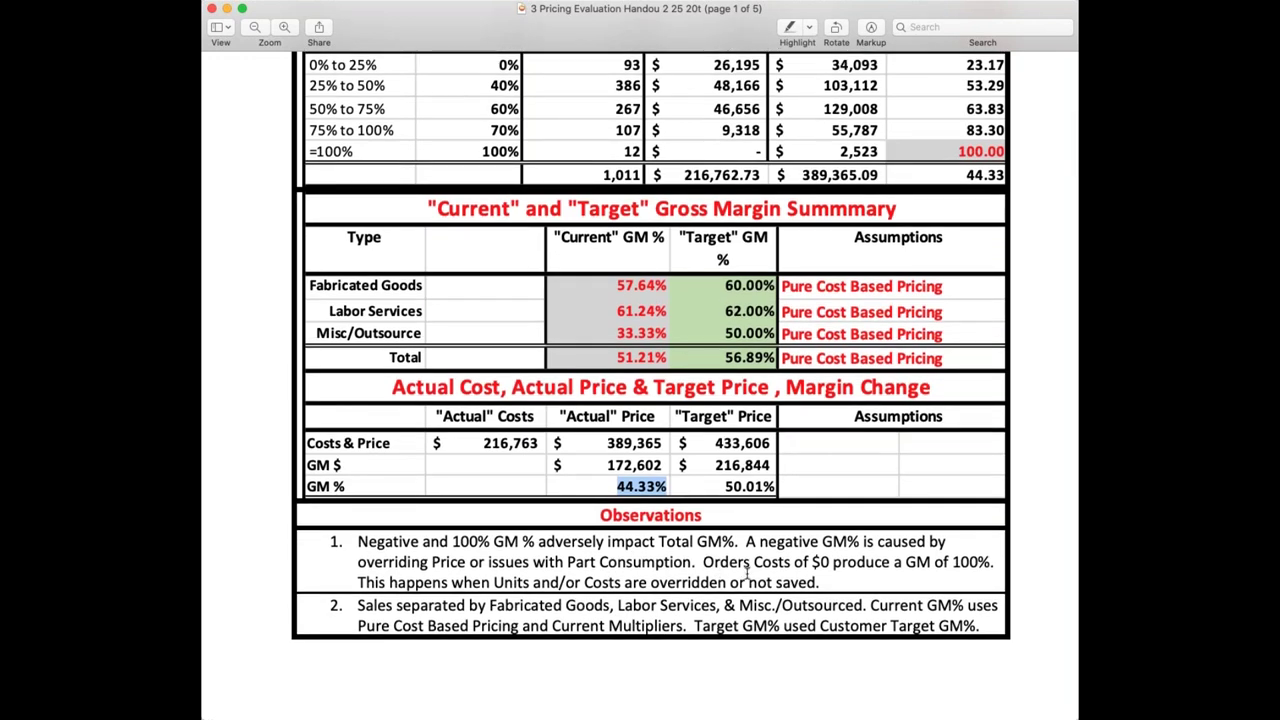
scroll(746, 570, down, 15)
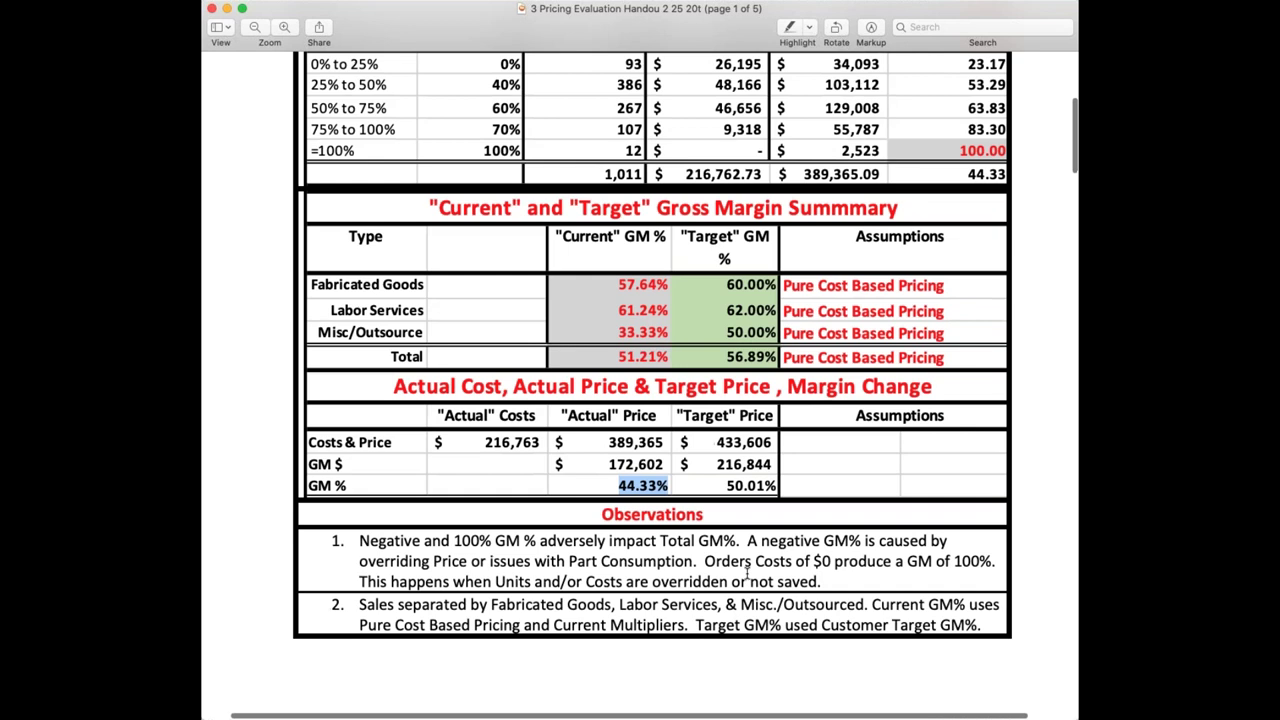
scroll(746, 572, down, 7)
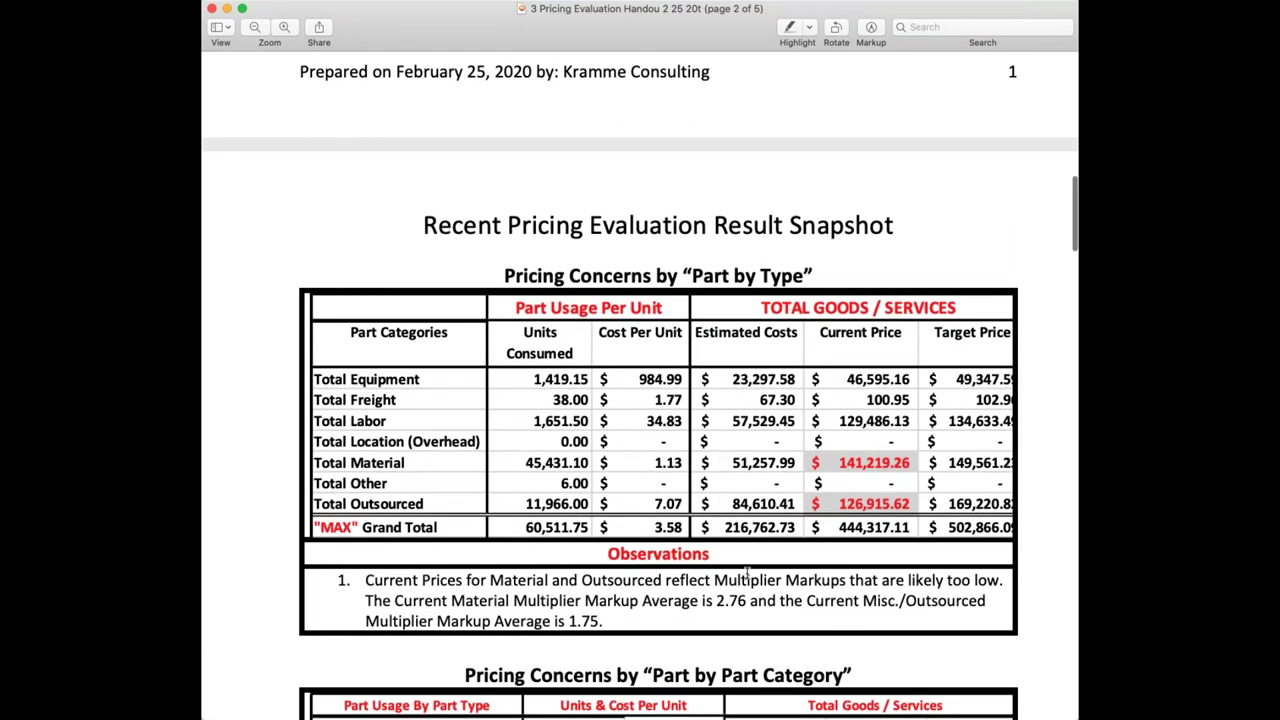
scroll(746, 573, down, 11)
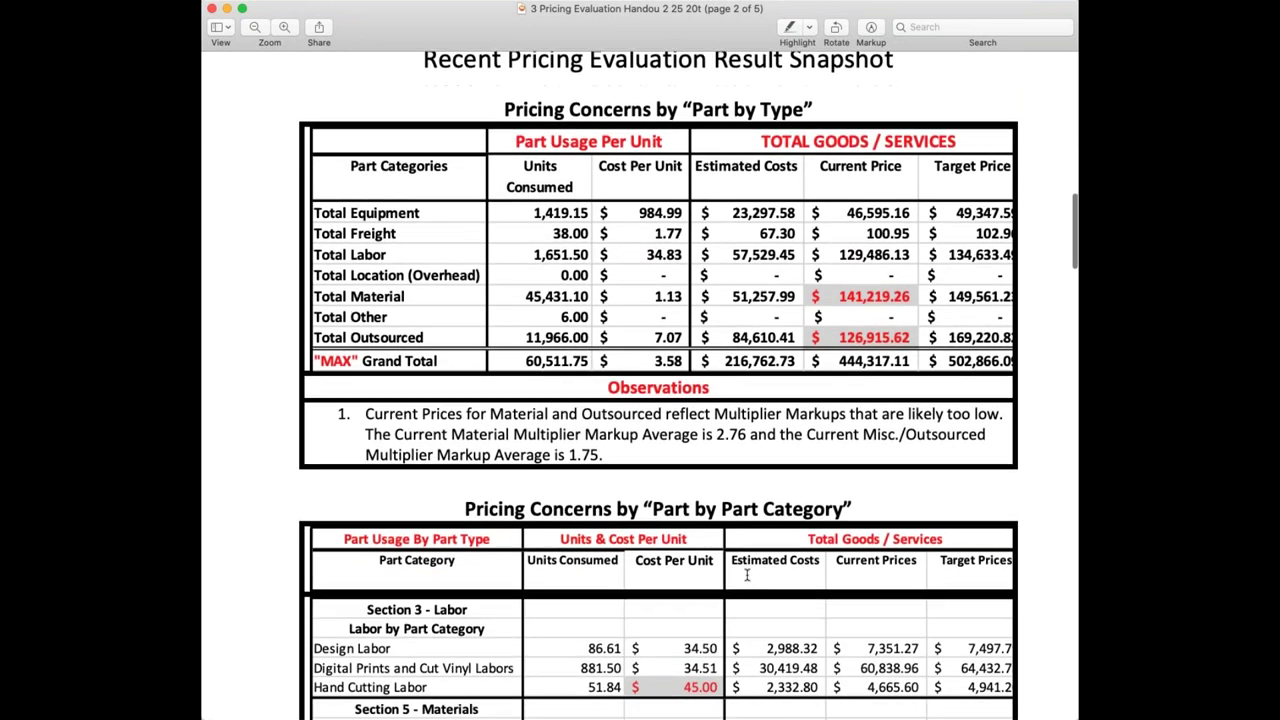
scroll(746, 575, down, 9)
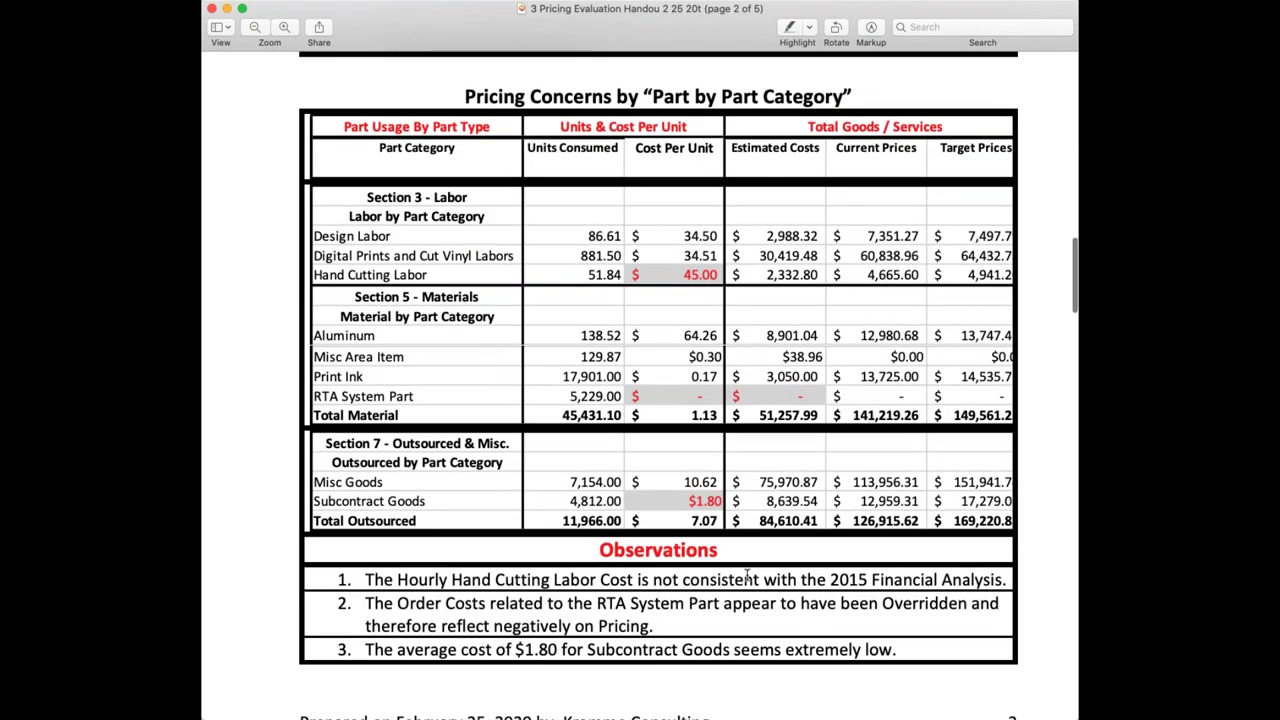
scroll(746, 573, down, 15)
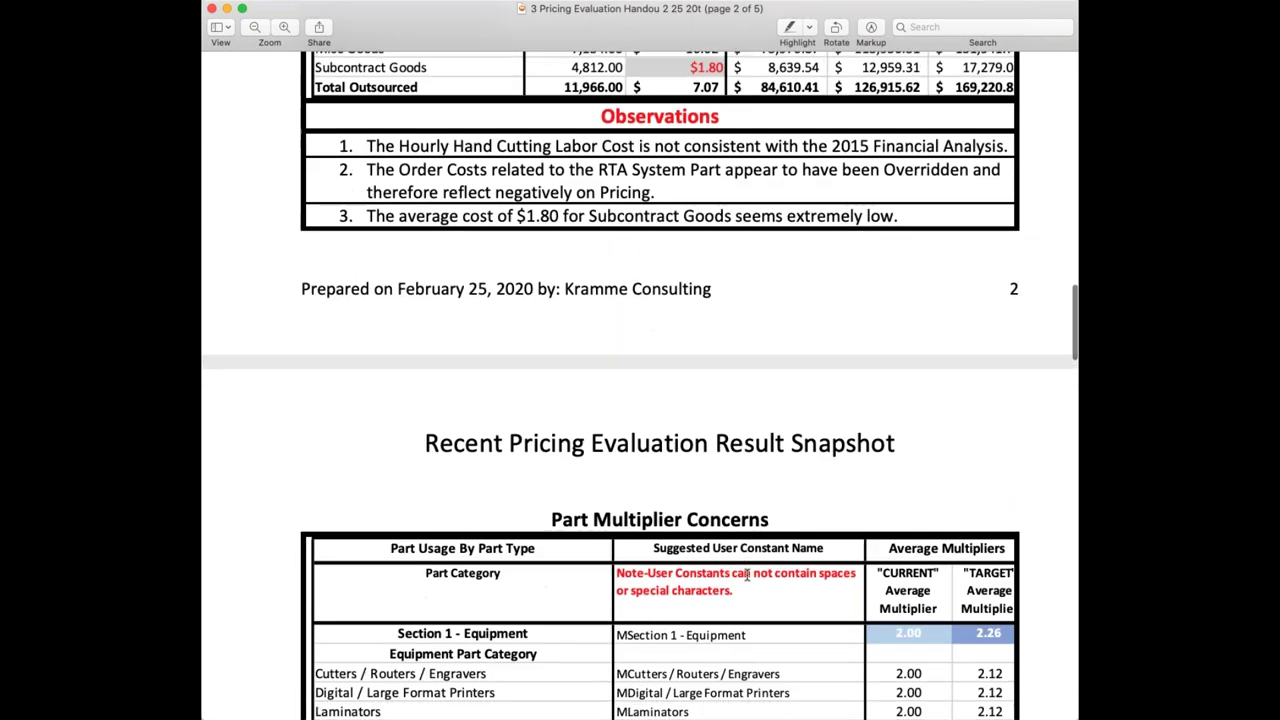
scroll(746, 573, down, 5)
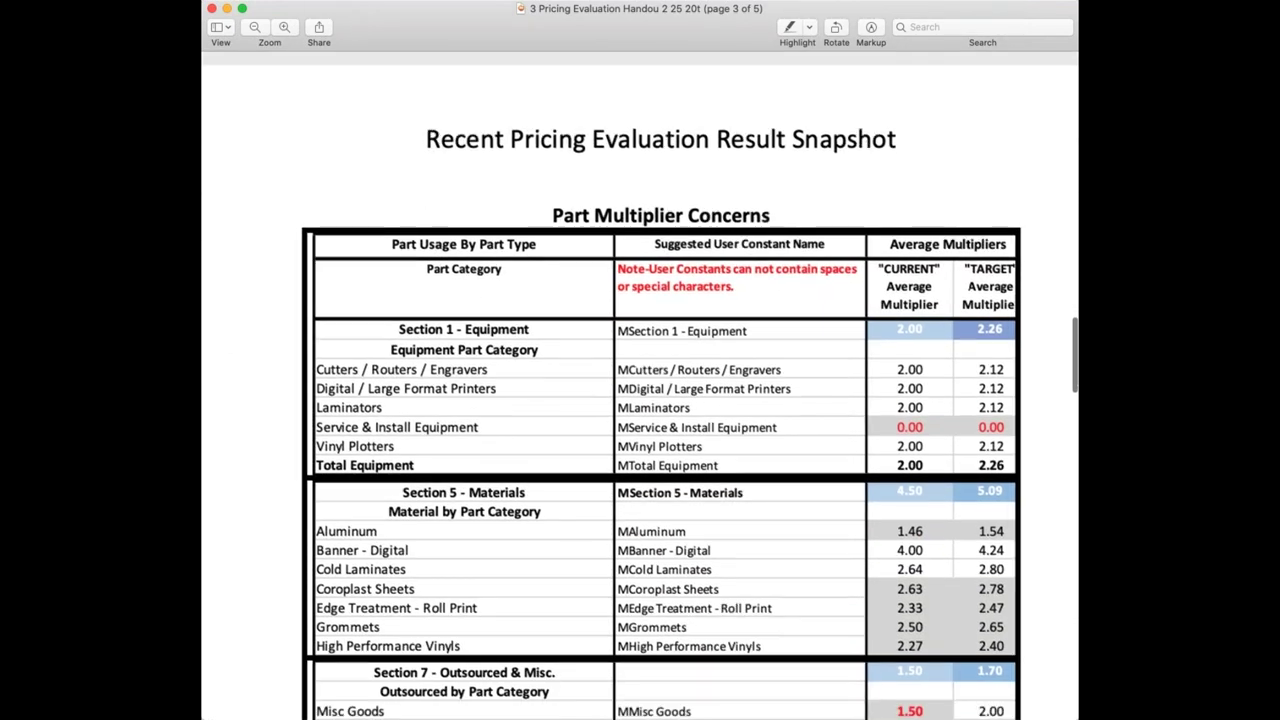
scroll(740, 576, up, 1)
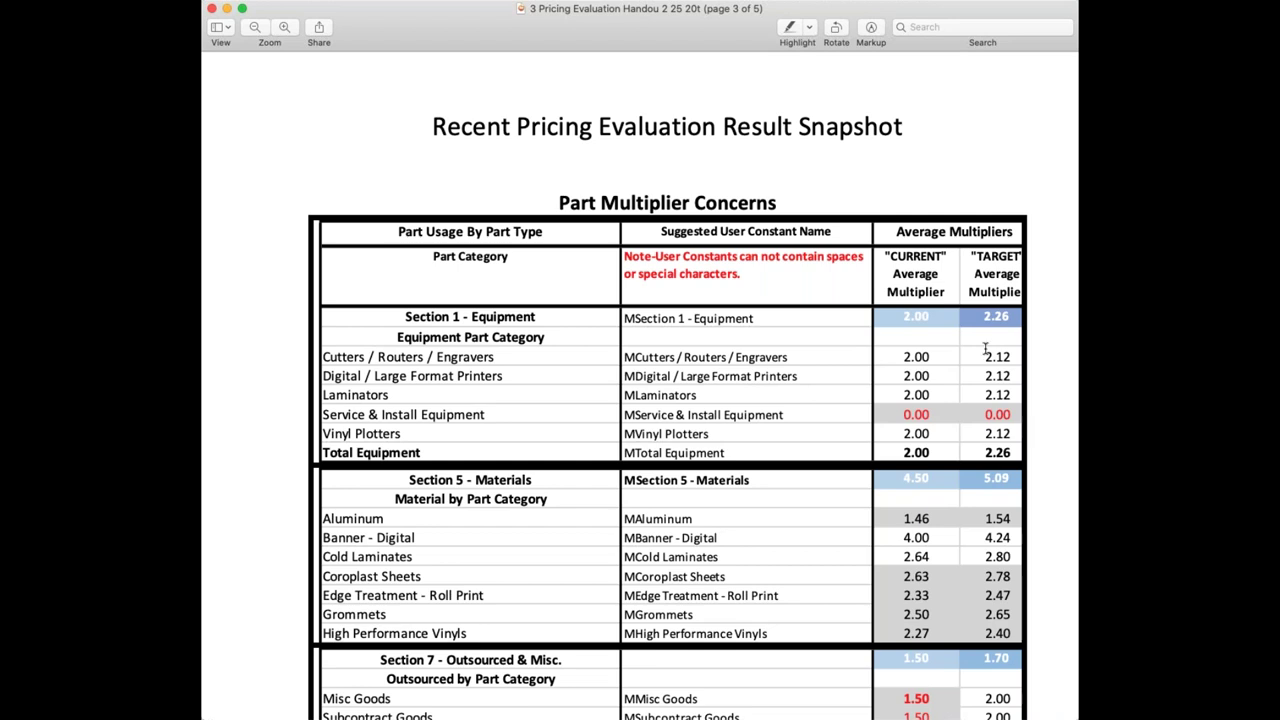
scroll(948, 425, down, 1)
scroll(948, 425, down, 5)
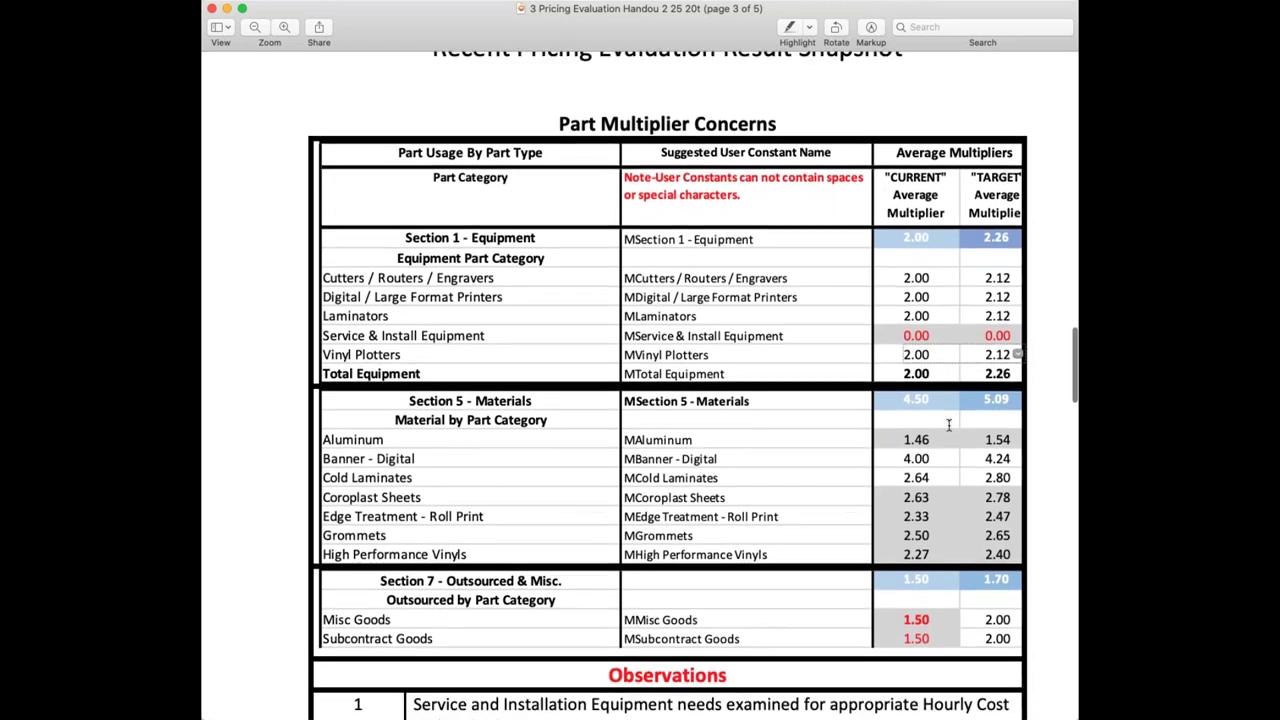
scroll(948, 425, down, 1)
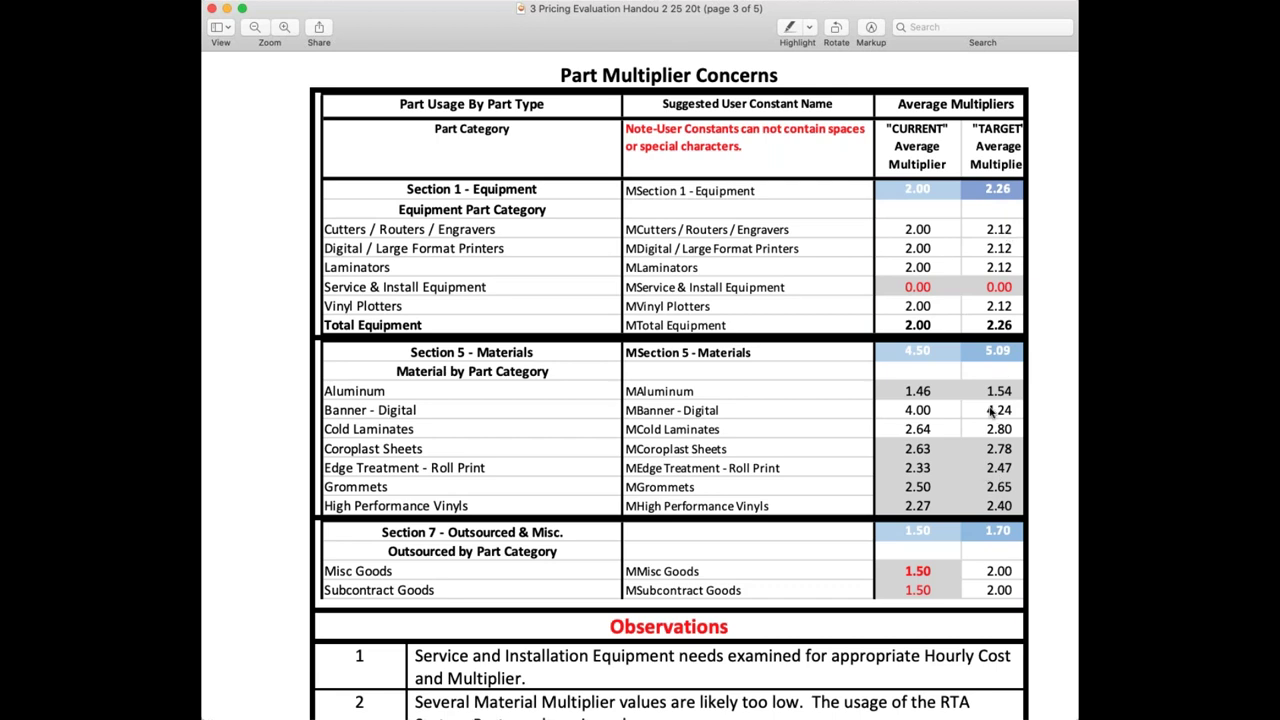
Scroll below the multiplier table to the handout's Observations.
scroll(990, 410, down, 5)
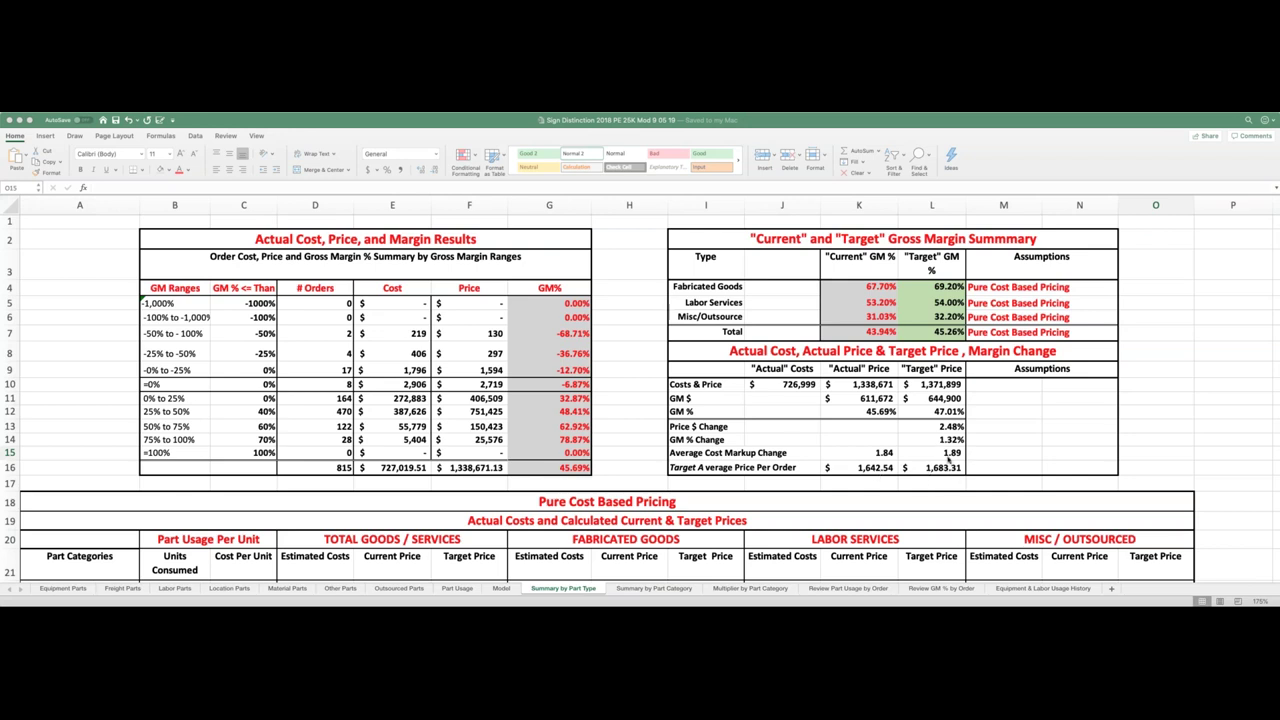
scroll(948, 458, down, 5)
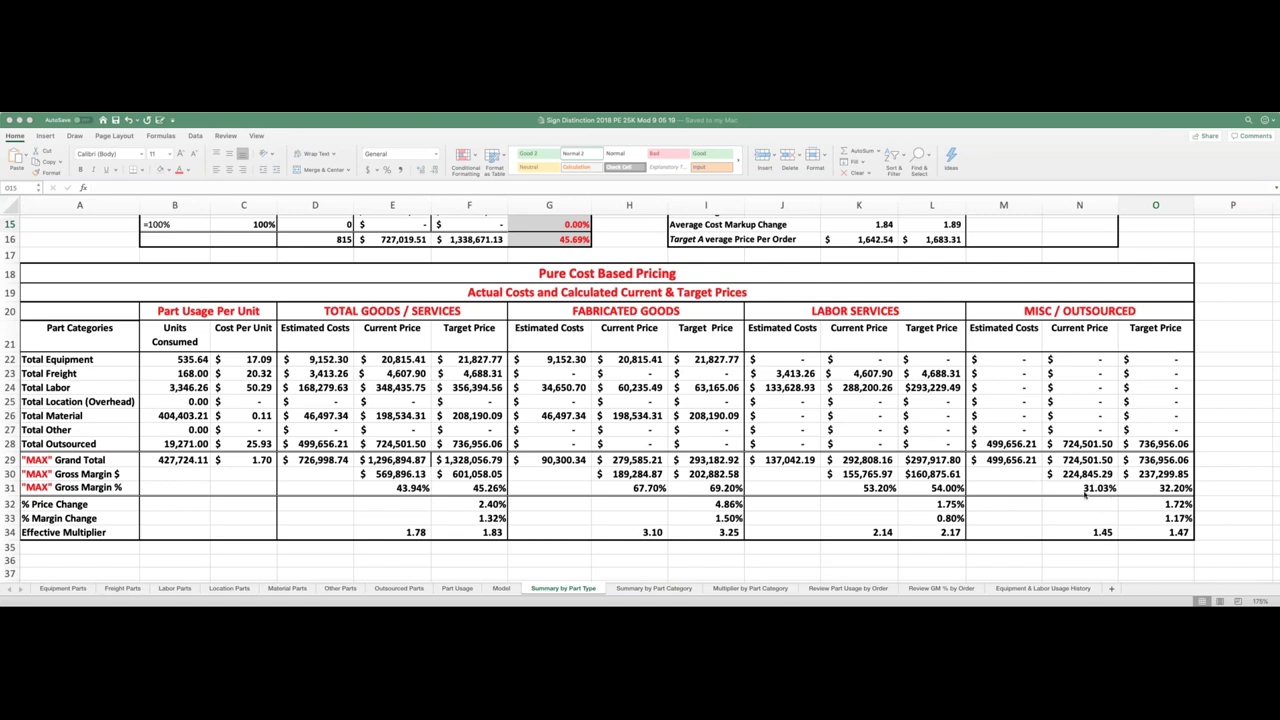
scroll(1085, 493, up, 5)
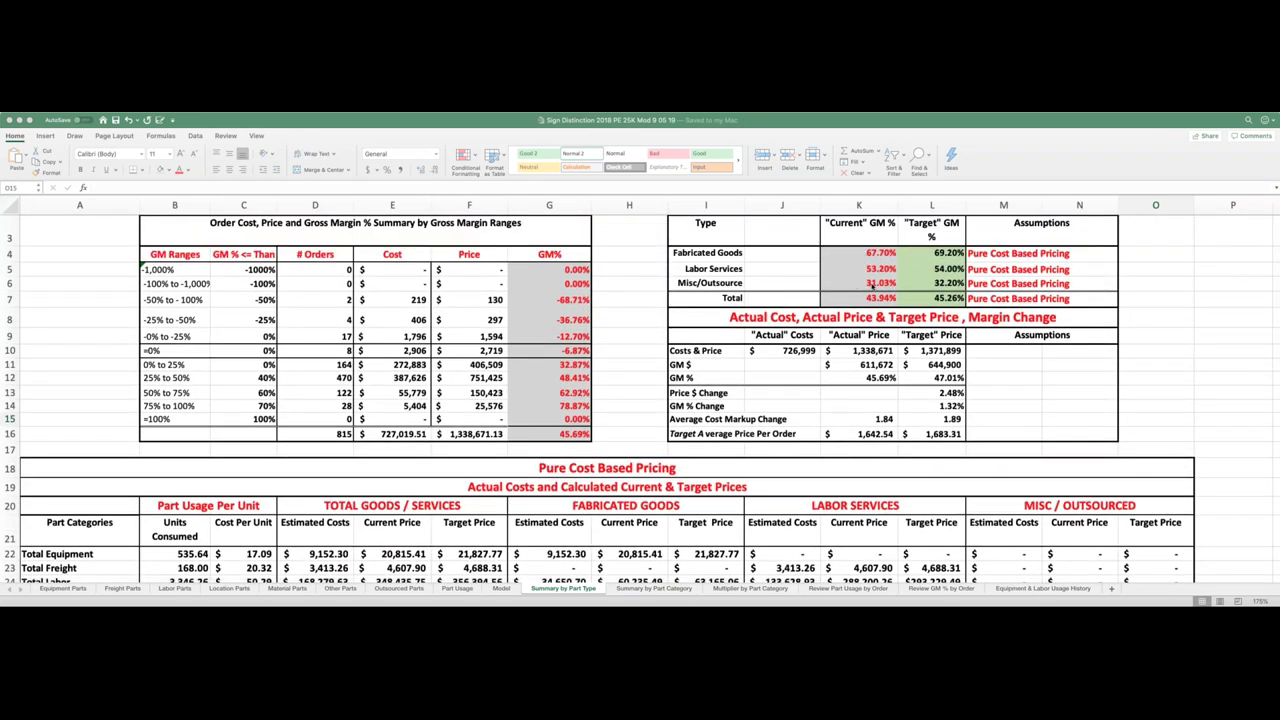
scroll(874, 284, down, 3)
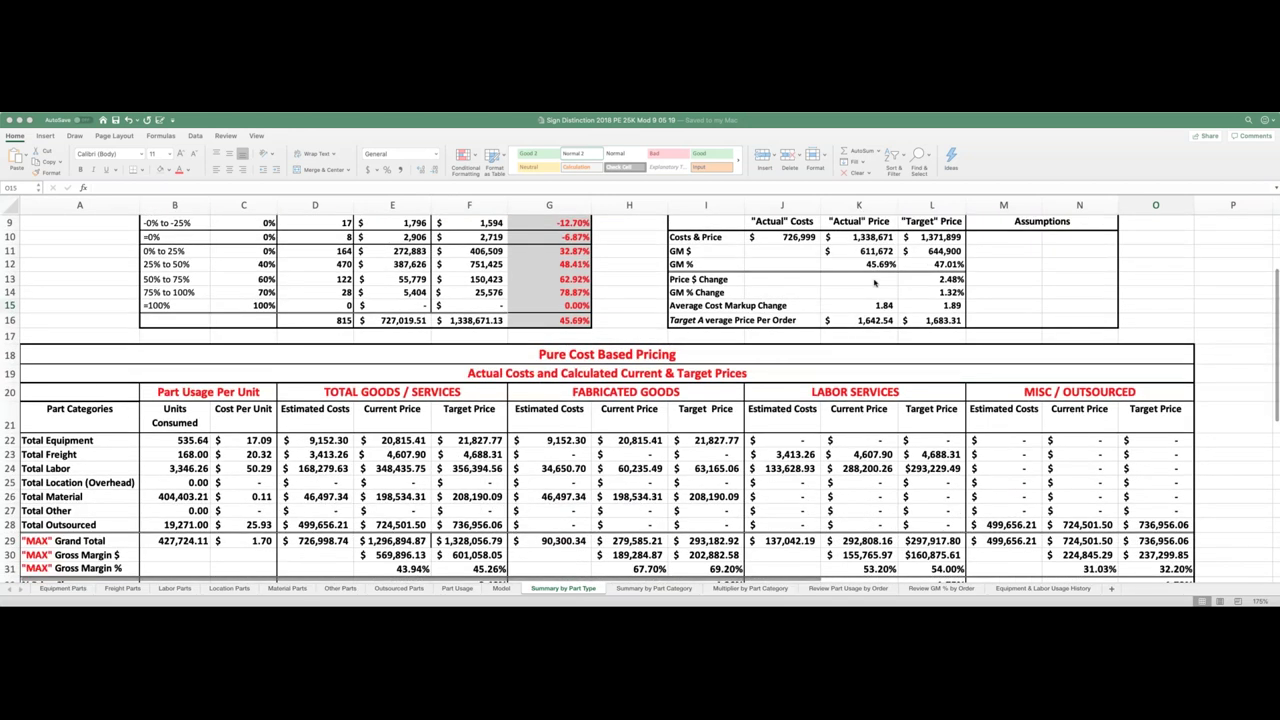
scroll(874, 284, down, 3)
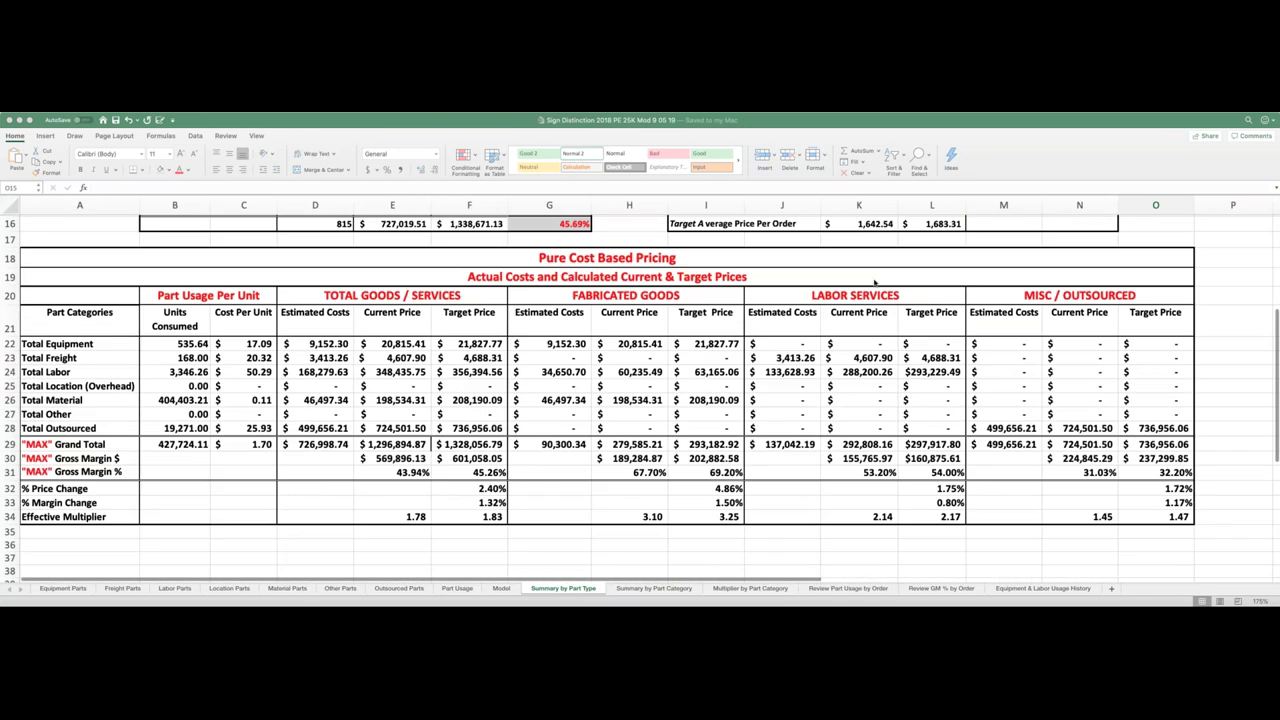
scroll(874, 284, down, 1)
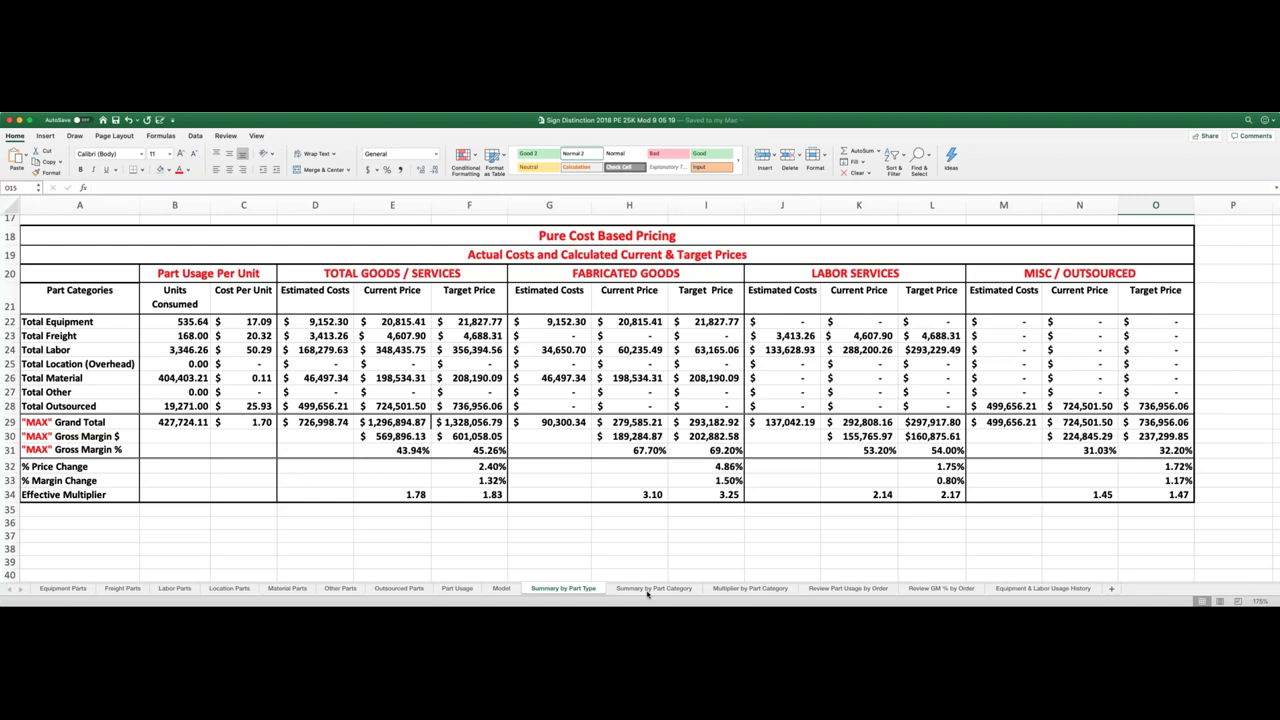
Show the Summary by Part Category sheet and scroll through its equipment, freight and labor sections.
click(648, 590)
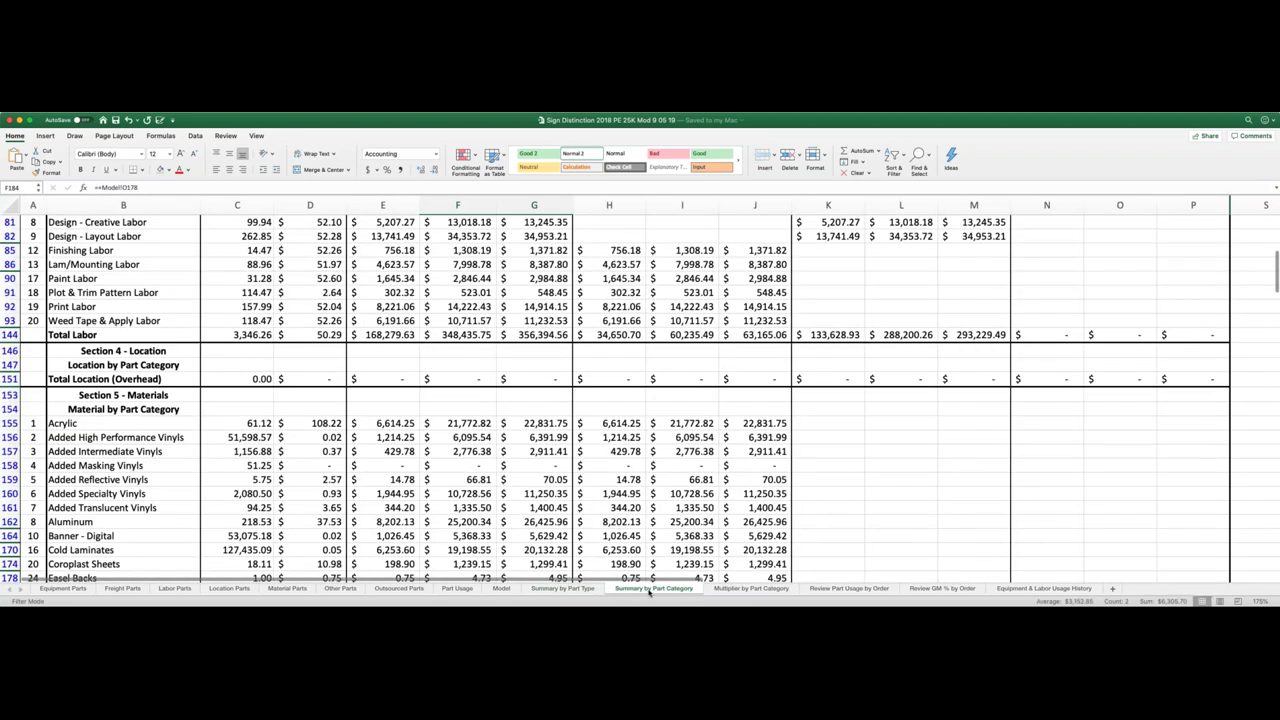
scroll(556, 440, up, 10)
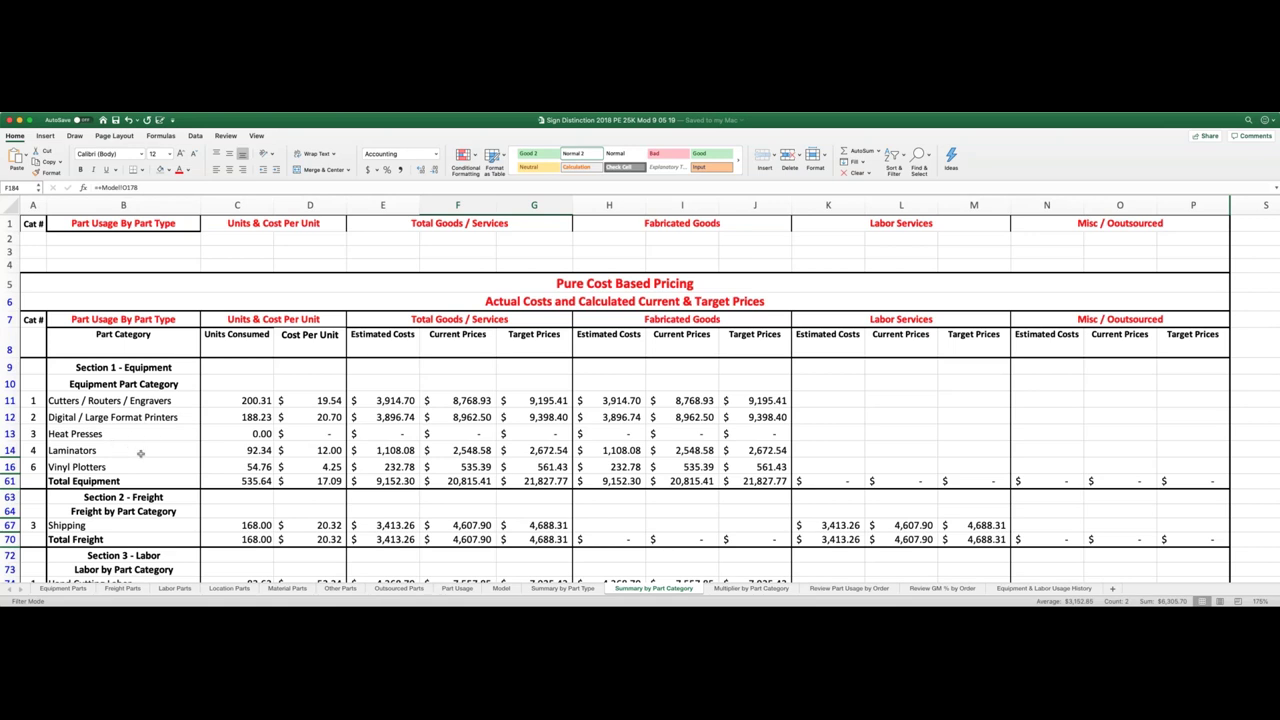
scroll(141, 453, down, 5)
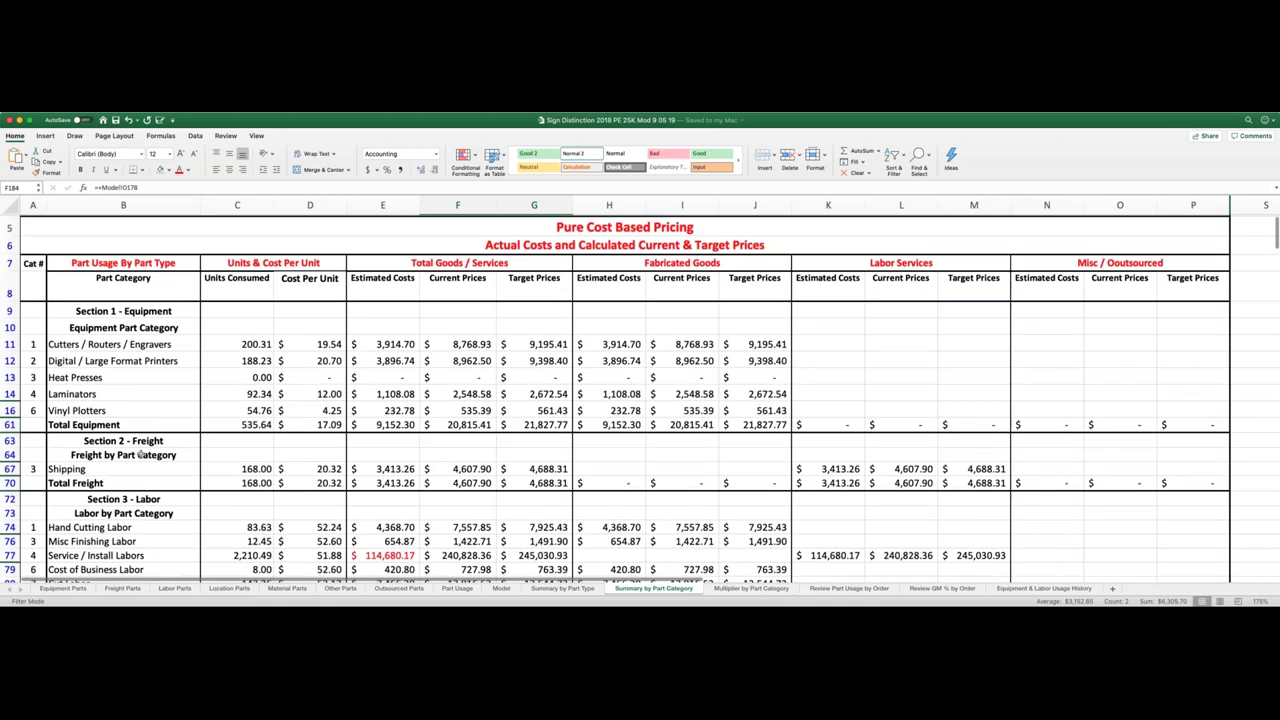
scroll(141, 453, down, 3)
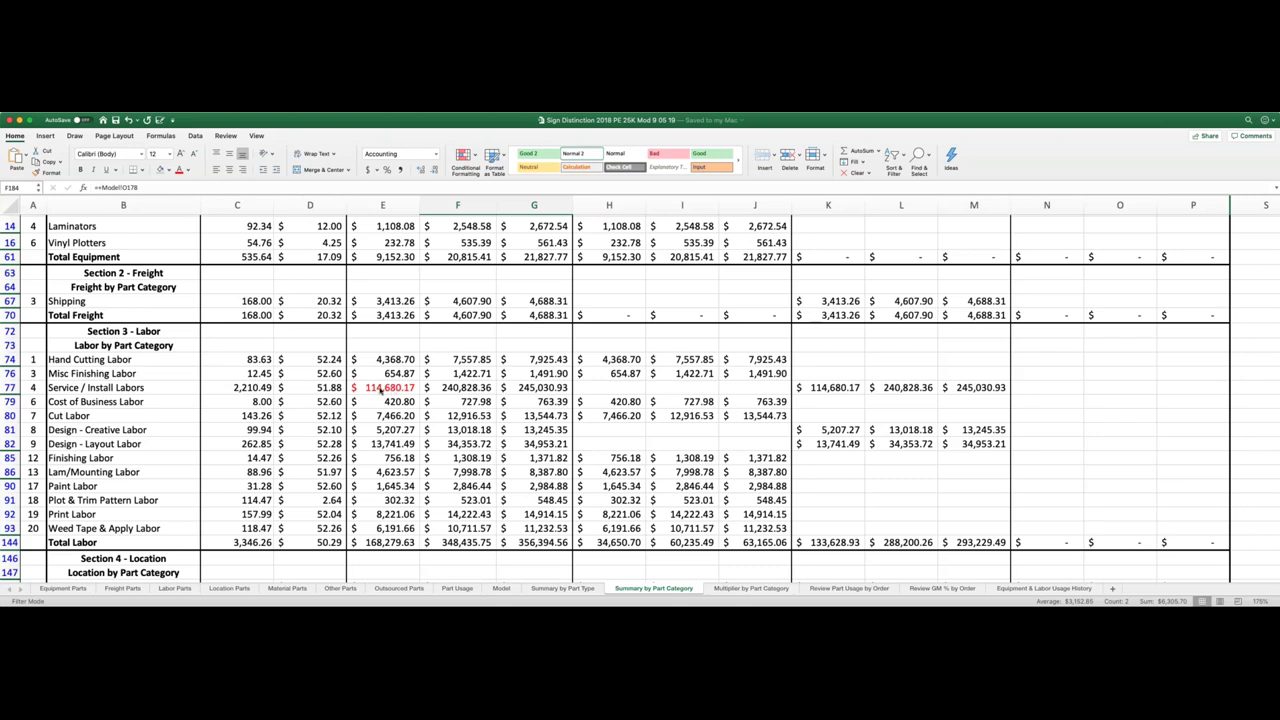
scroll(381, 389, down, 10)
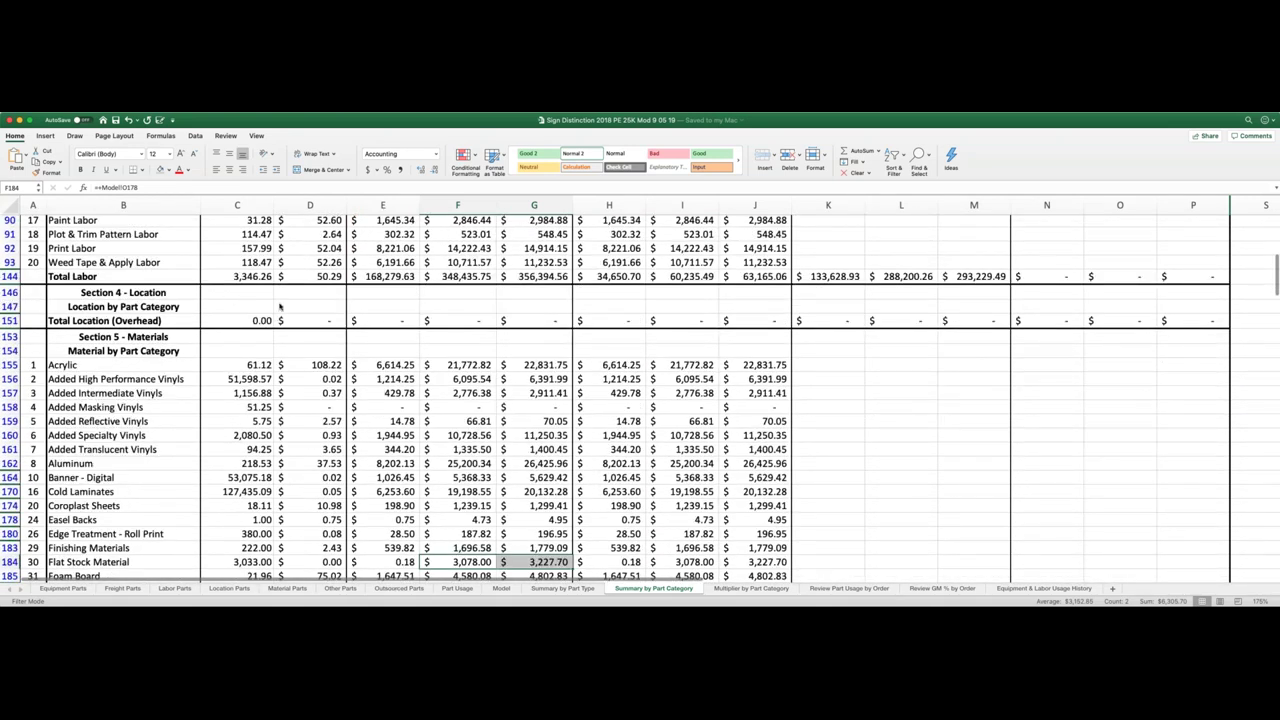
scroll(213, 327, down, 5)
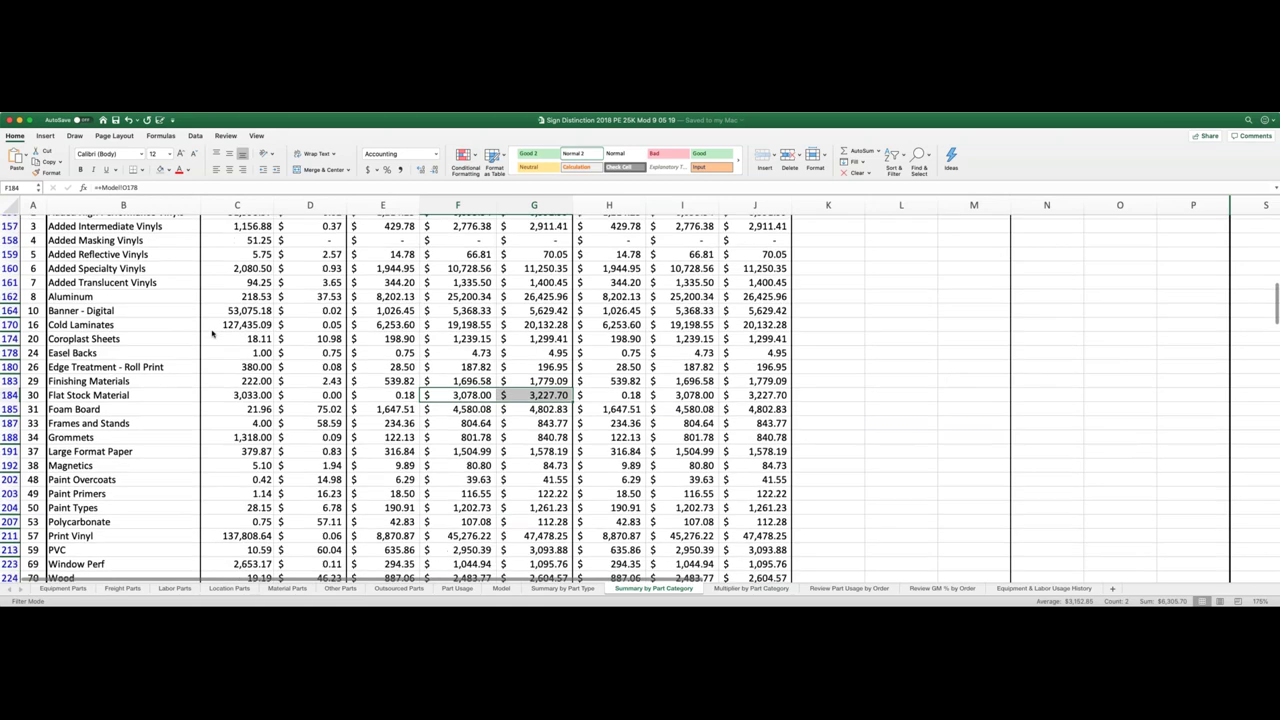
Review the Section 5 Materials rows including Aluminum, then switch to the Multiplier by Part Category sheet.
scroll(213, 333, down, 2)
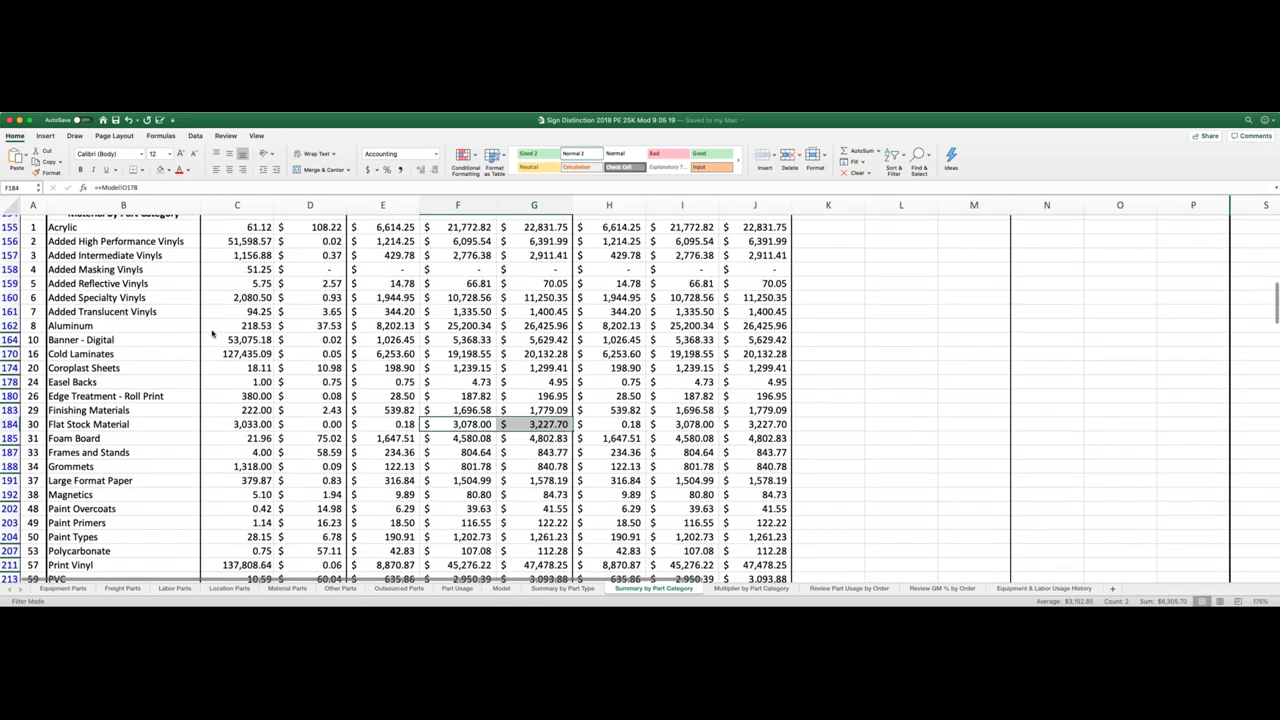
scroll(213, 333, up, 2)
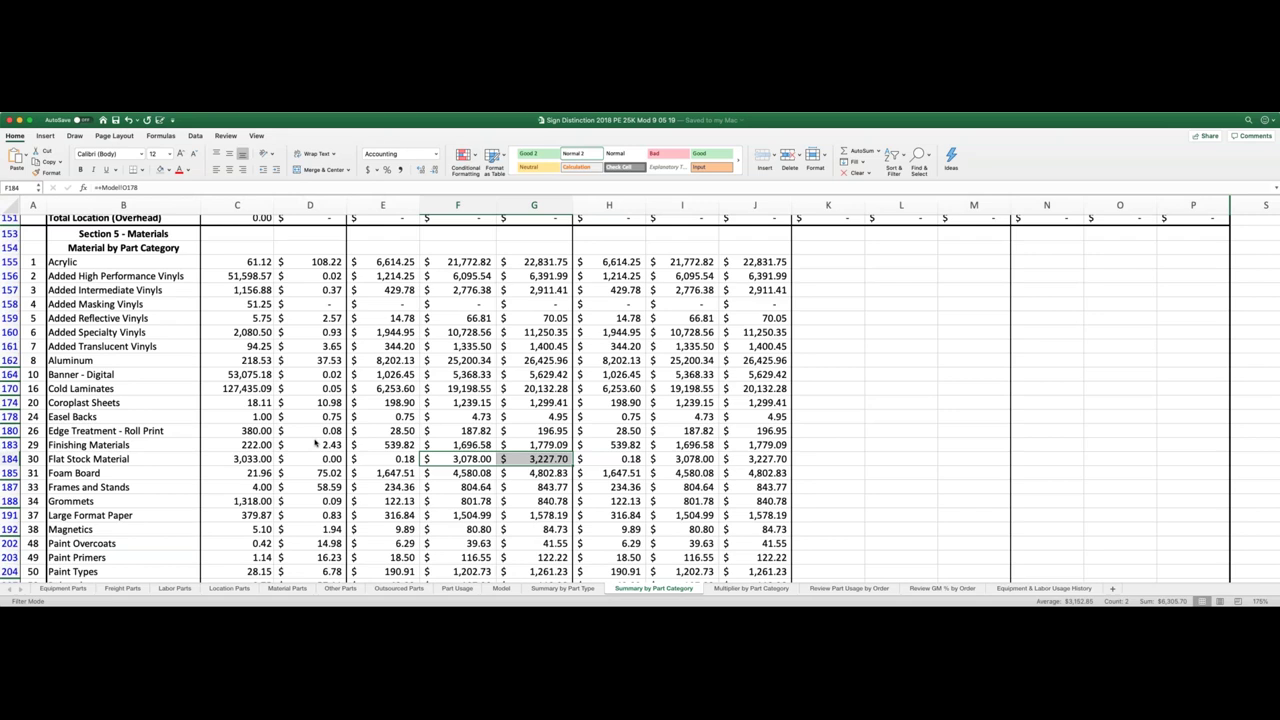
scroll(315, 443, down, 6)
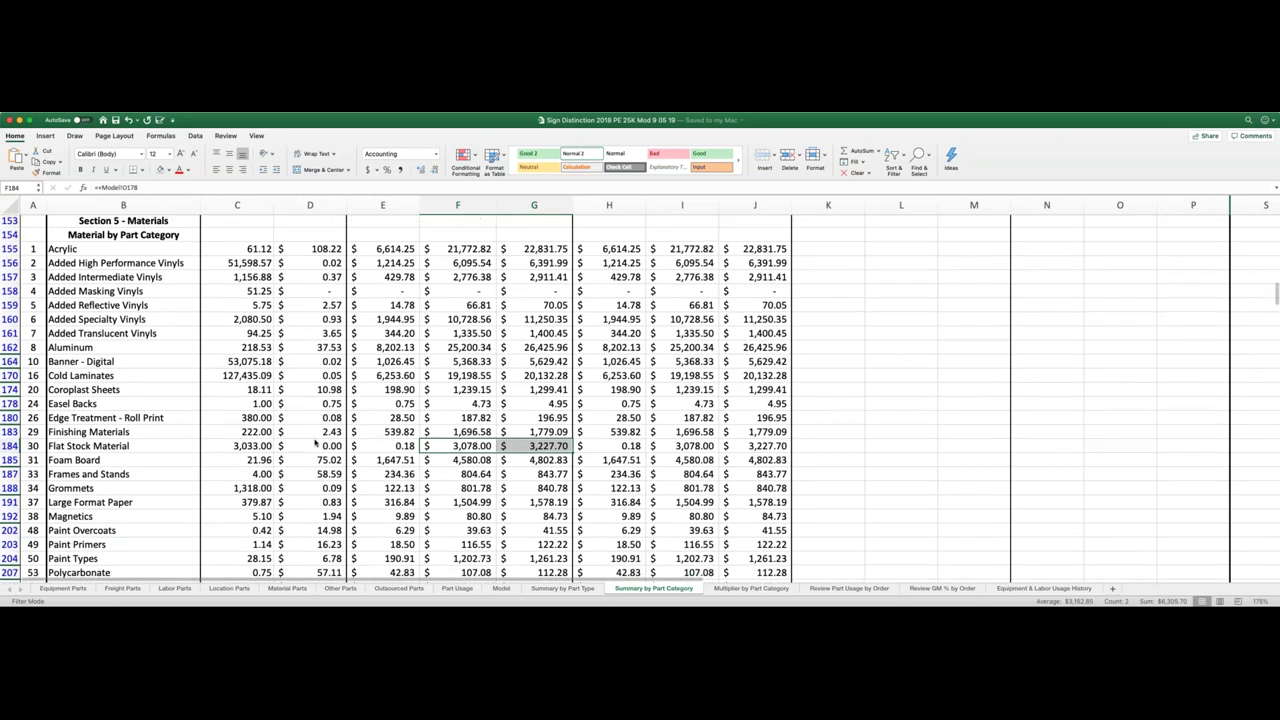
scroll(315, 443, down, 4)
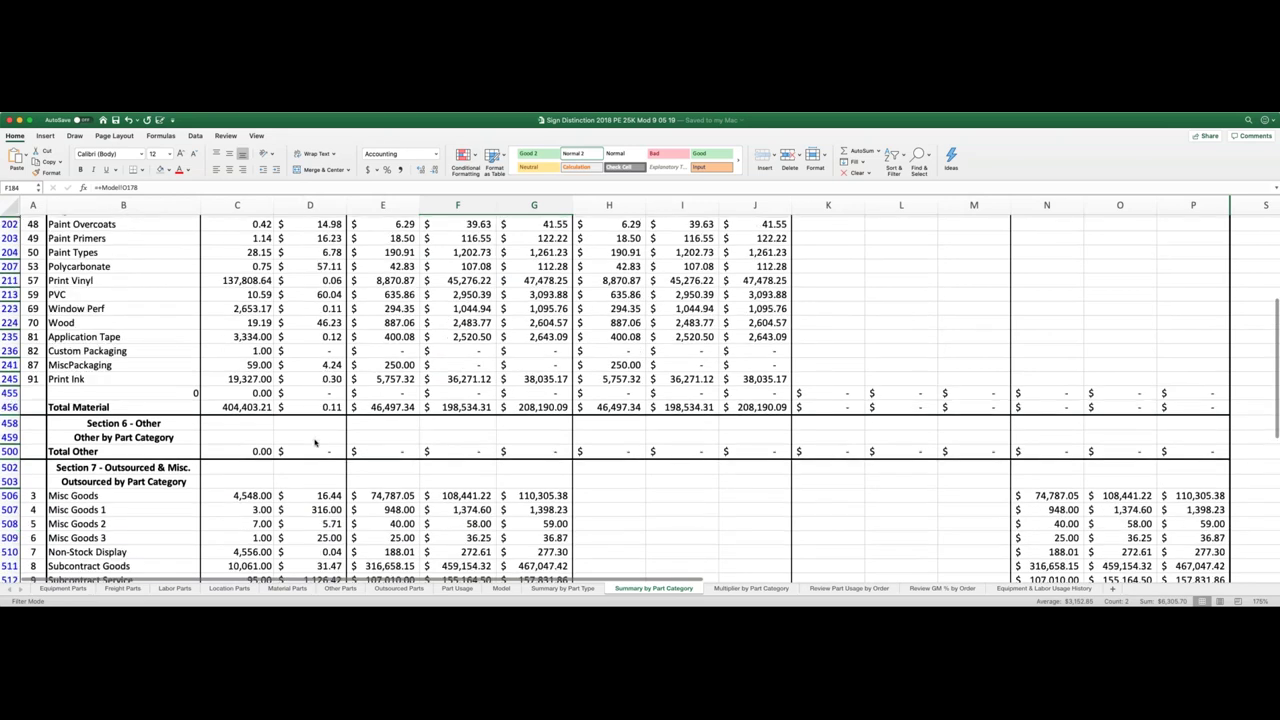
click(736, 589)
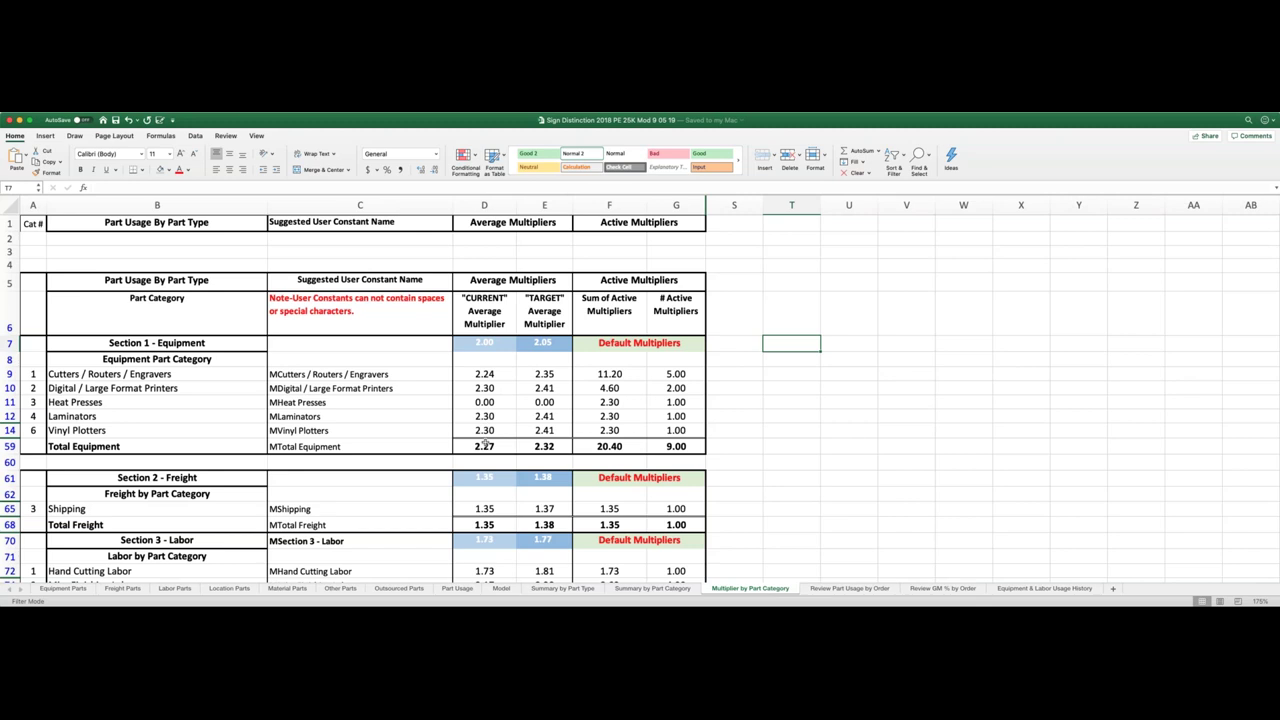
scroll(494, 457, down, 4)
scroll(494, 457, down, 1)
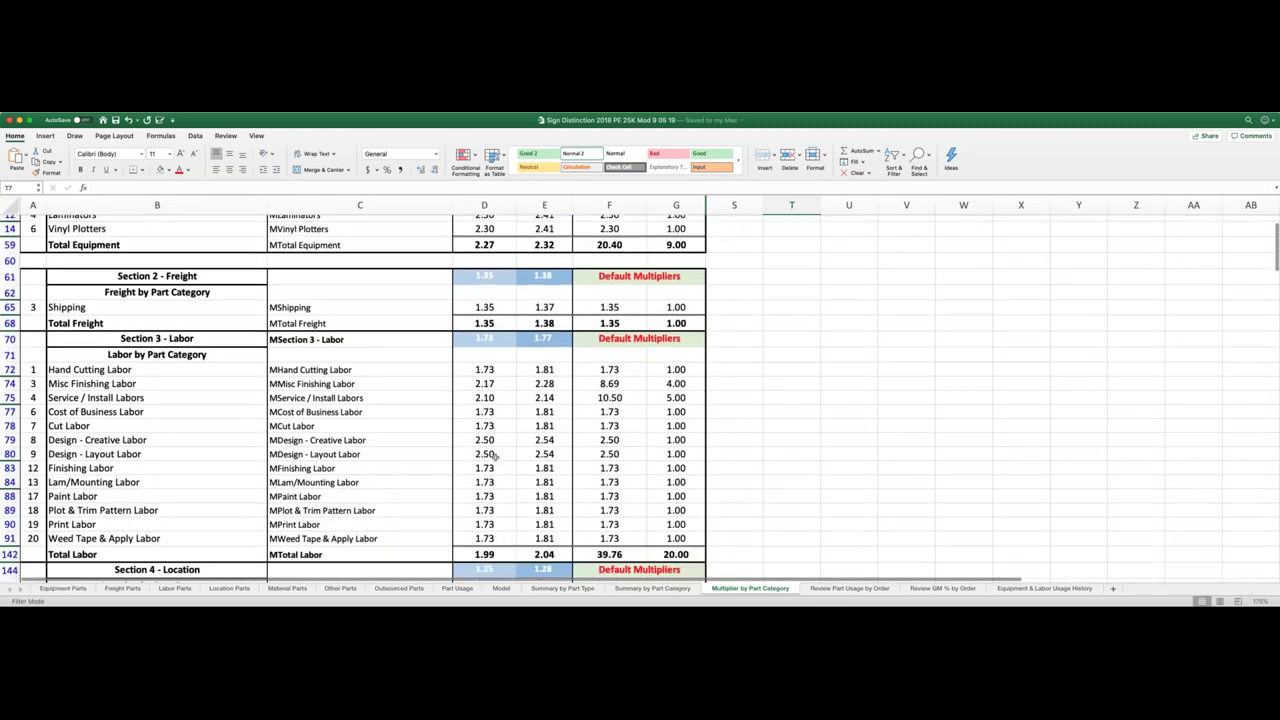
scroll(494, 457, down, 1)
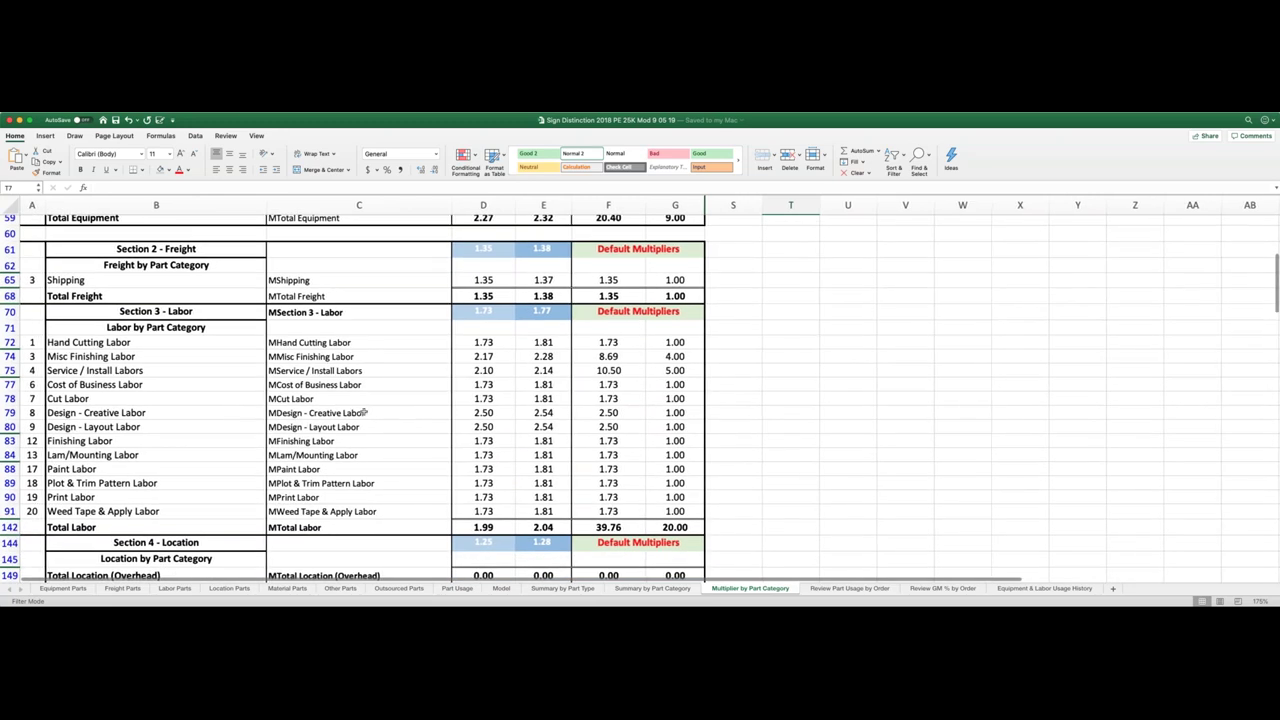
drag(10, 413, 10, 426)
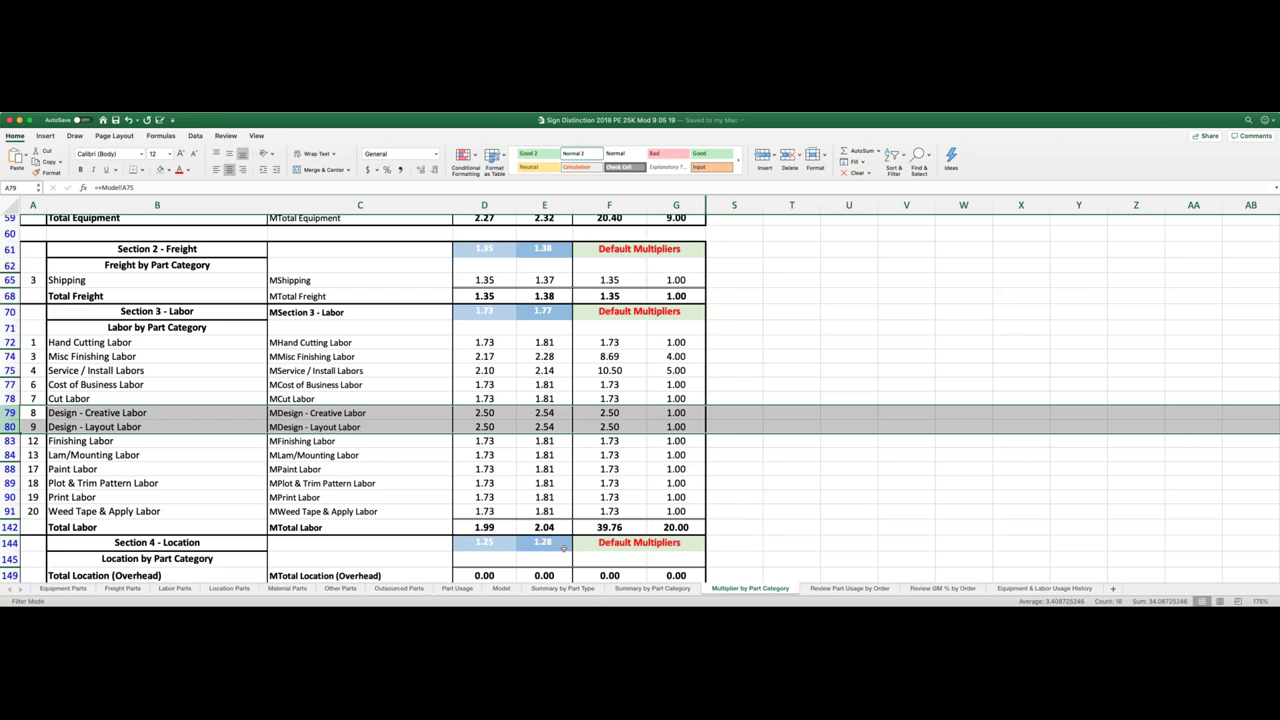
click(8, 370)
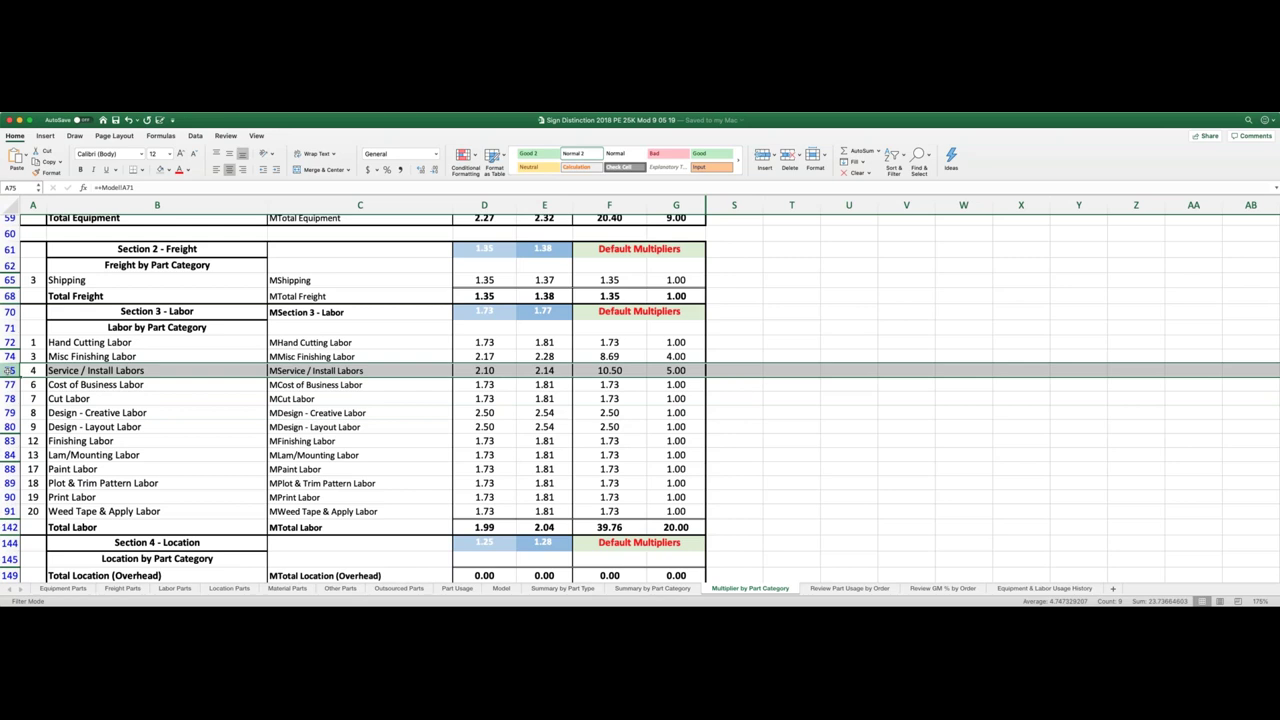
drag(7, 412, 7, 426)
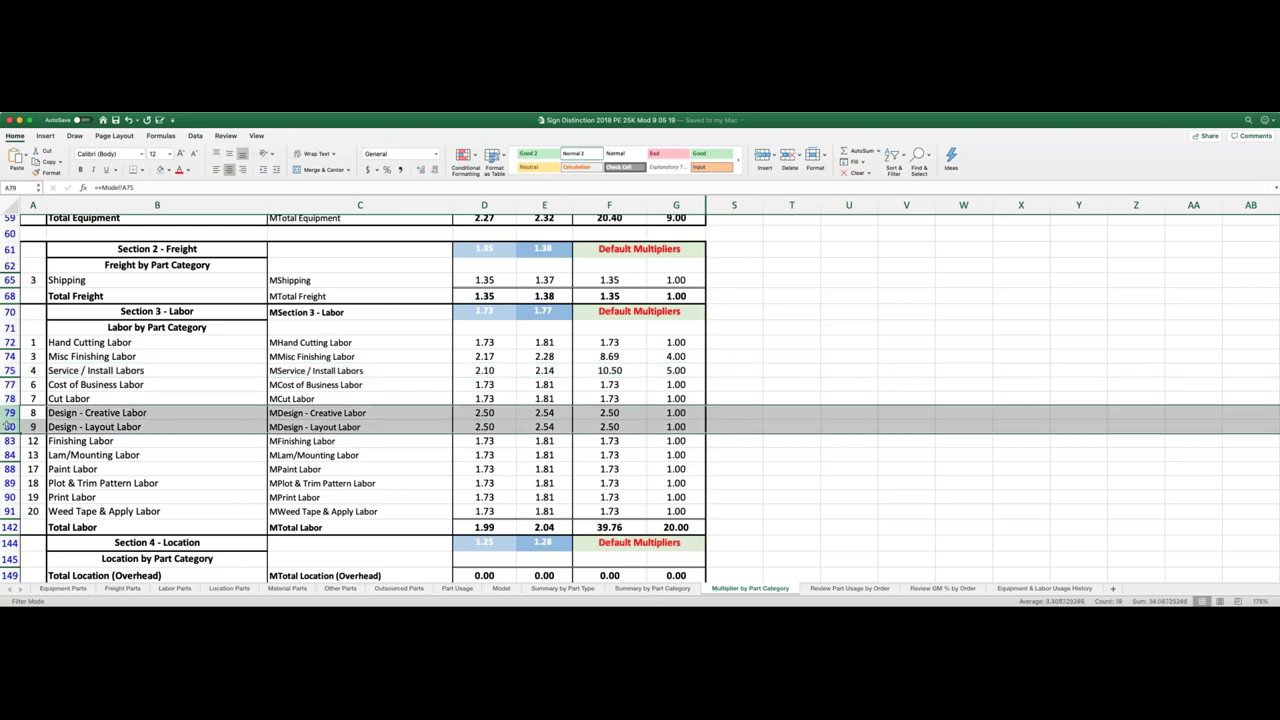
click(367, 345)
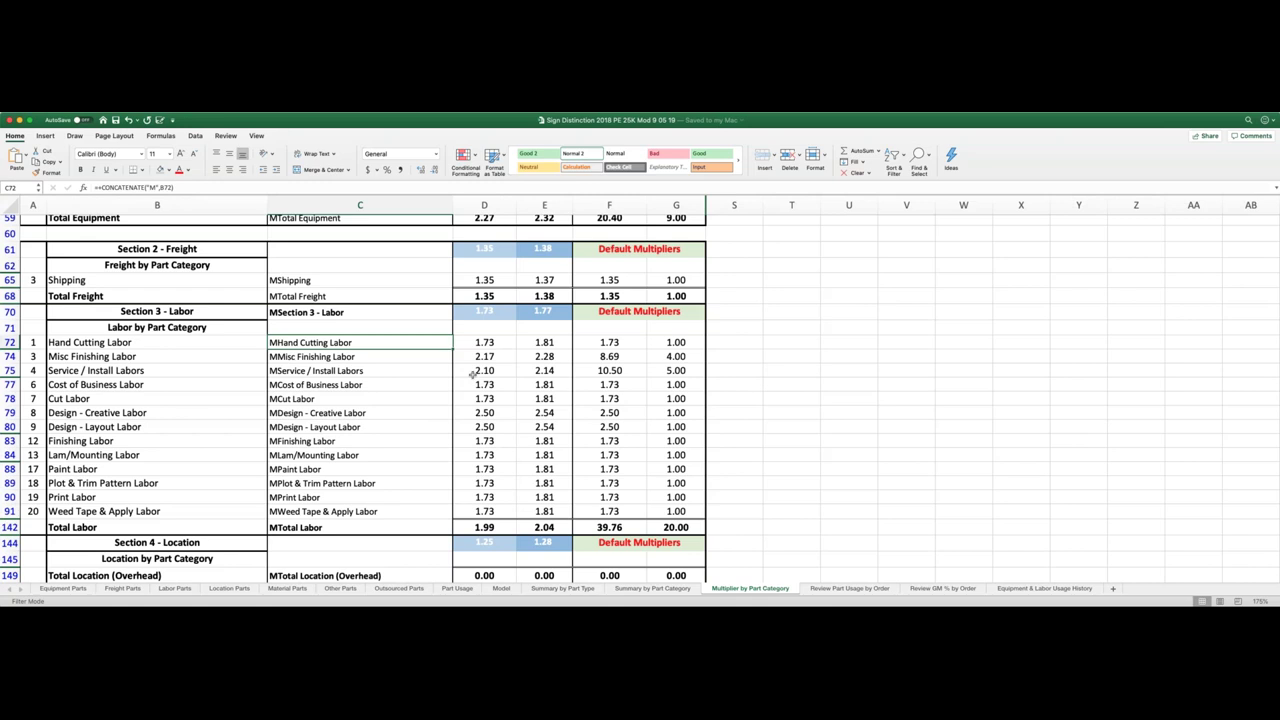
Scroll the Multiplier by Part Category sheet down to the Section 5 – Materials block.
scroll(472, 374, down, 1)
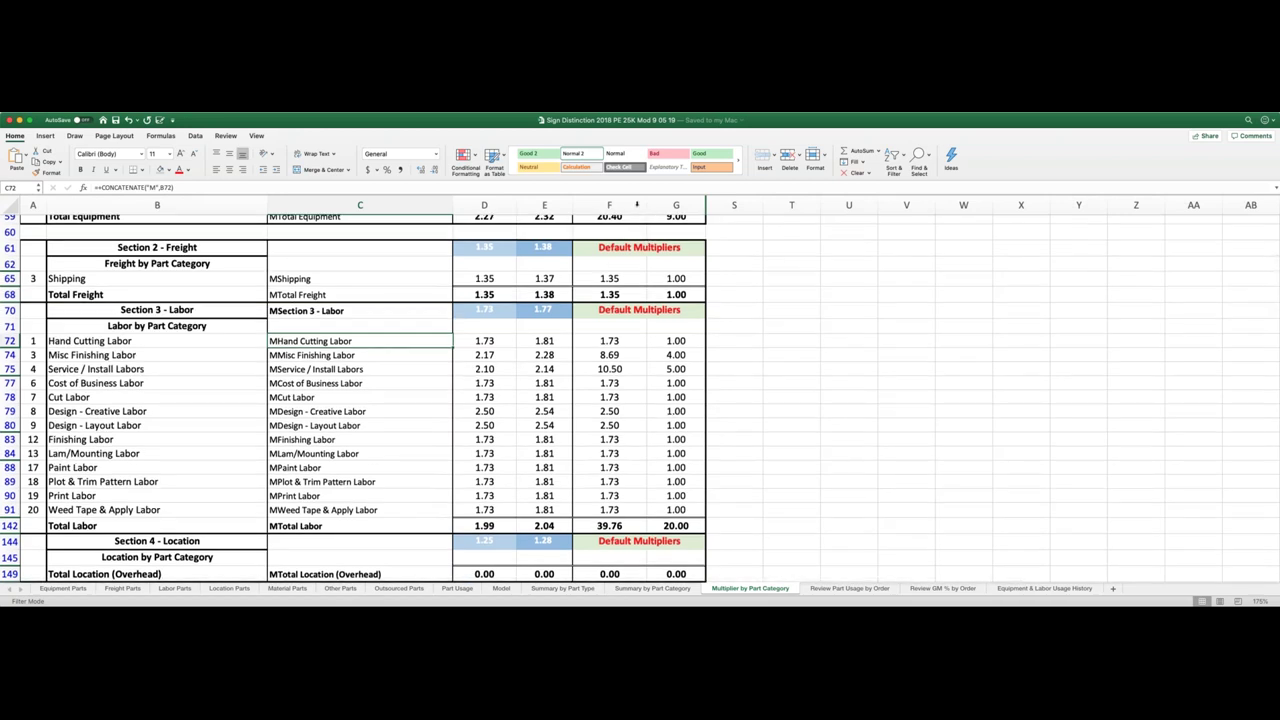
scroll(624, 329, down, 10)
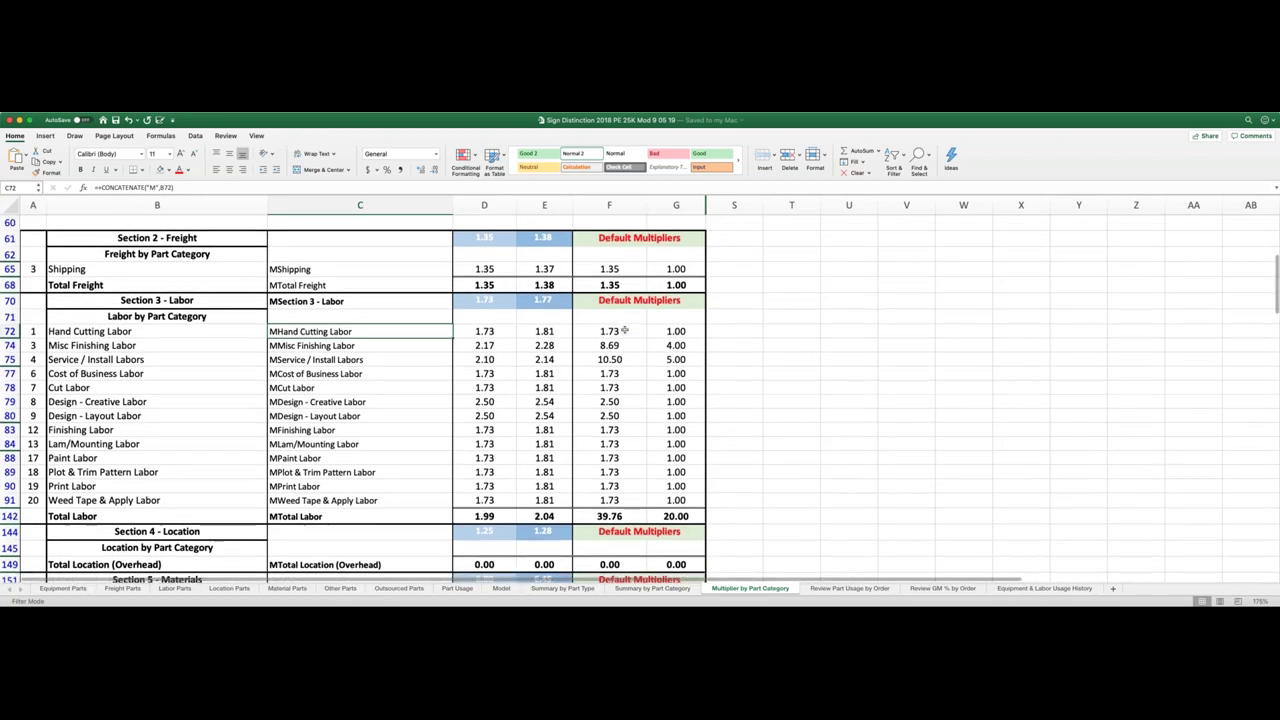
scroll(624, 329, down, 3)
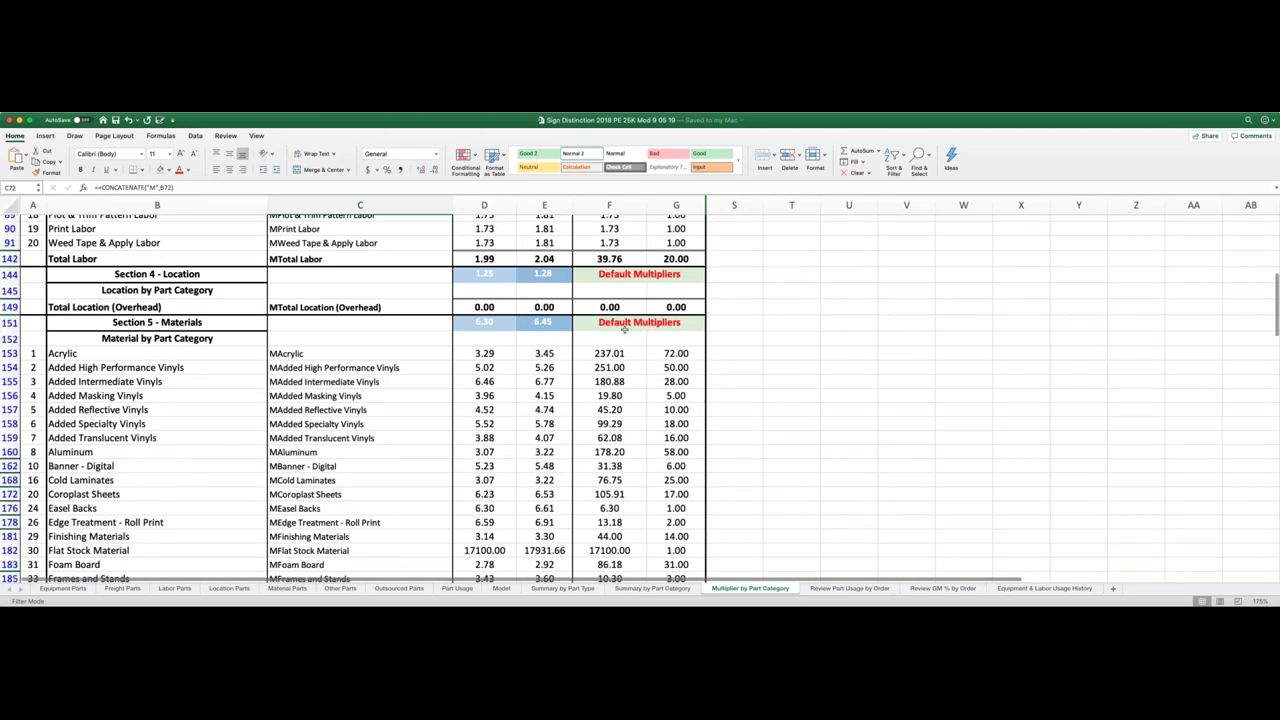
scroll(624, 329, down, 2)
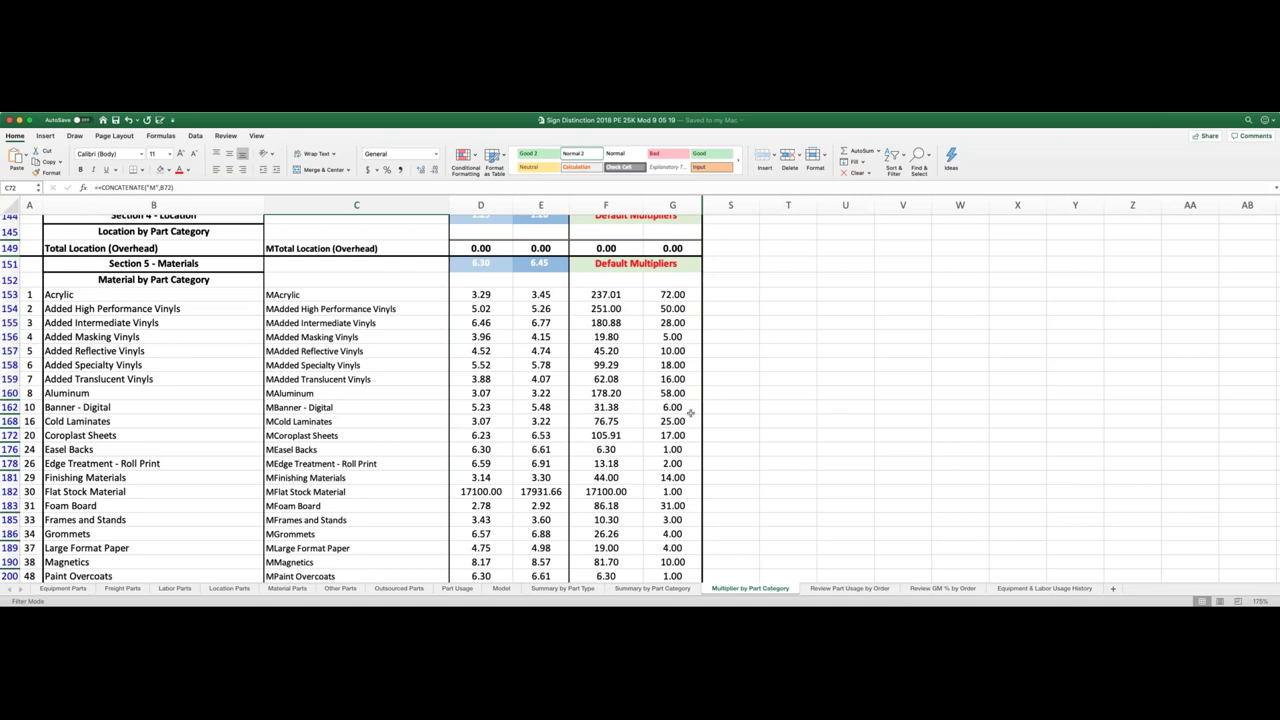
Show Review Part Usage by Order, inspect cell F334's cost formula for order 15114, and scroll down.
click(834, 589)
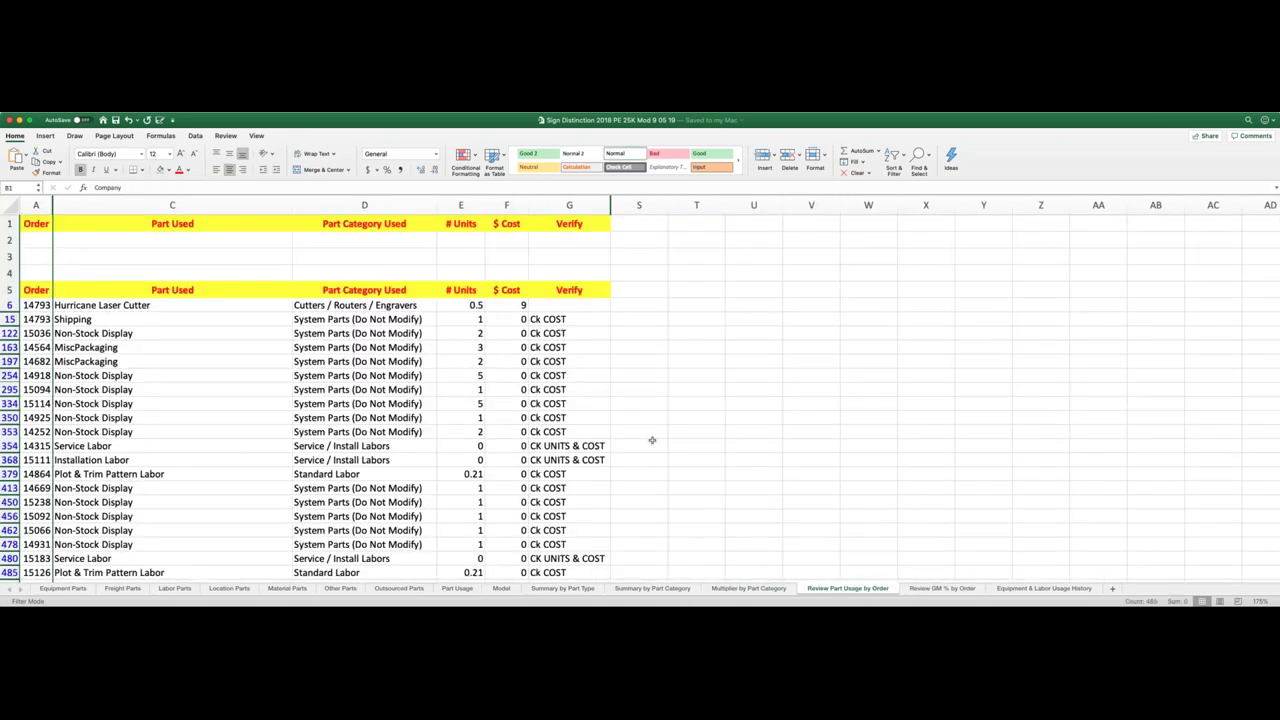
scroll(652, 440, up, 2)
click(508, 403)
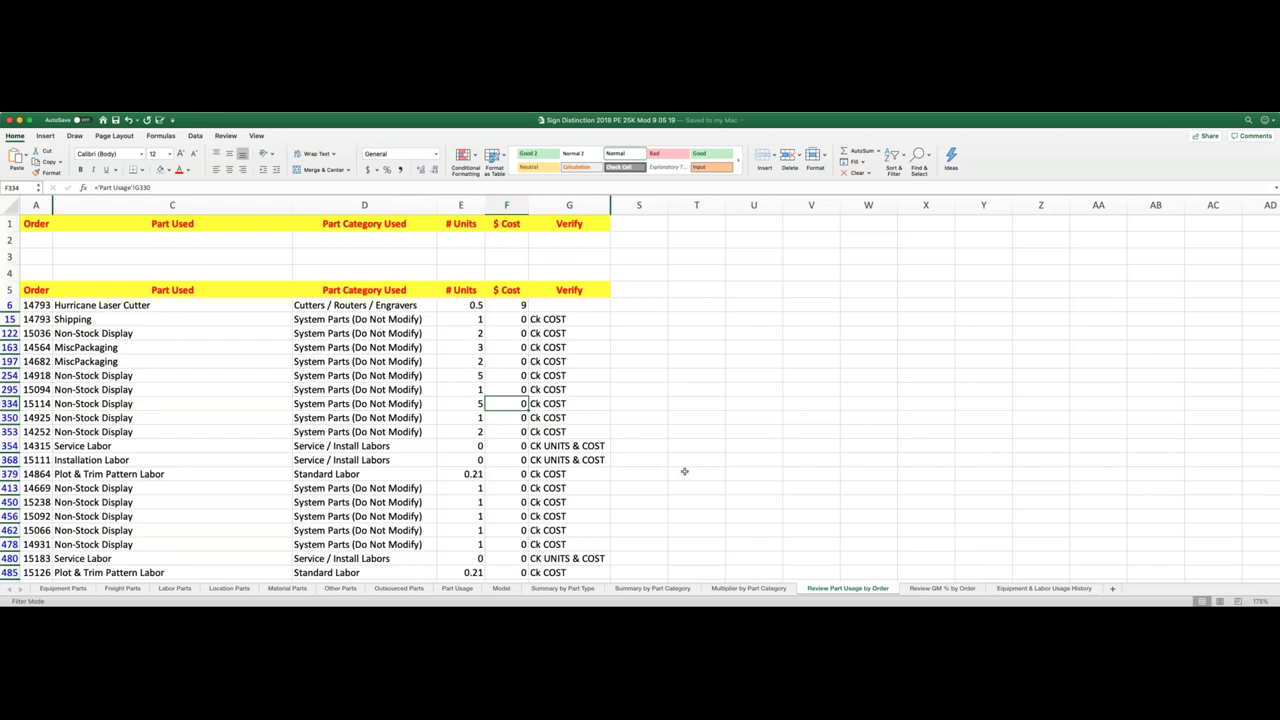
scroll(684, 471, down, 5)
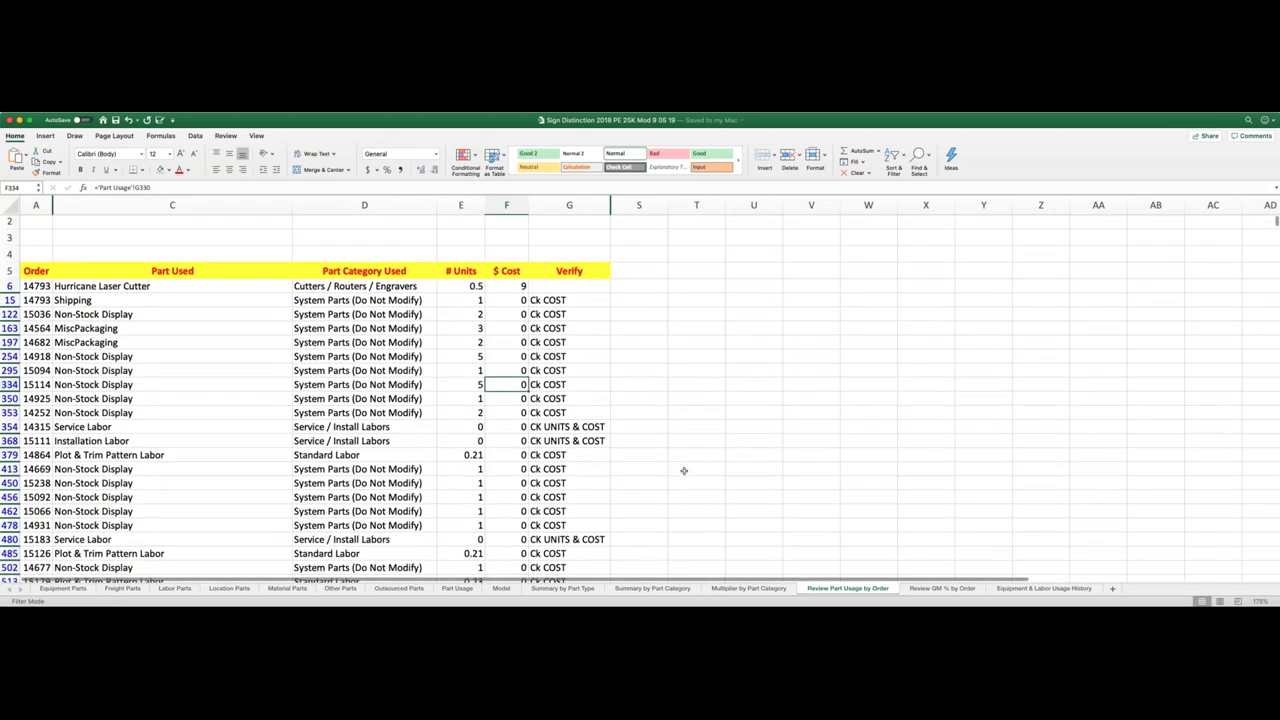
scroll(684, 471, down, 3)
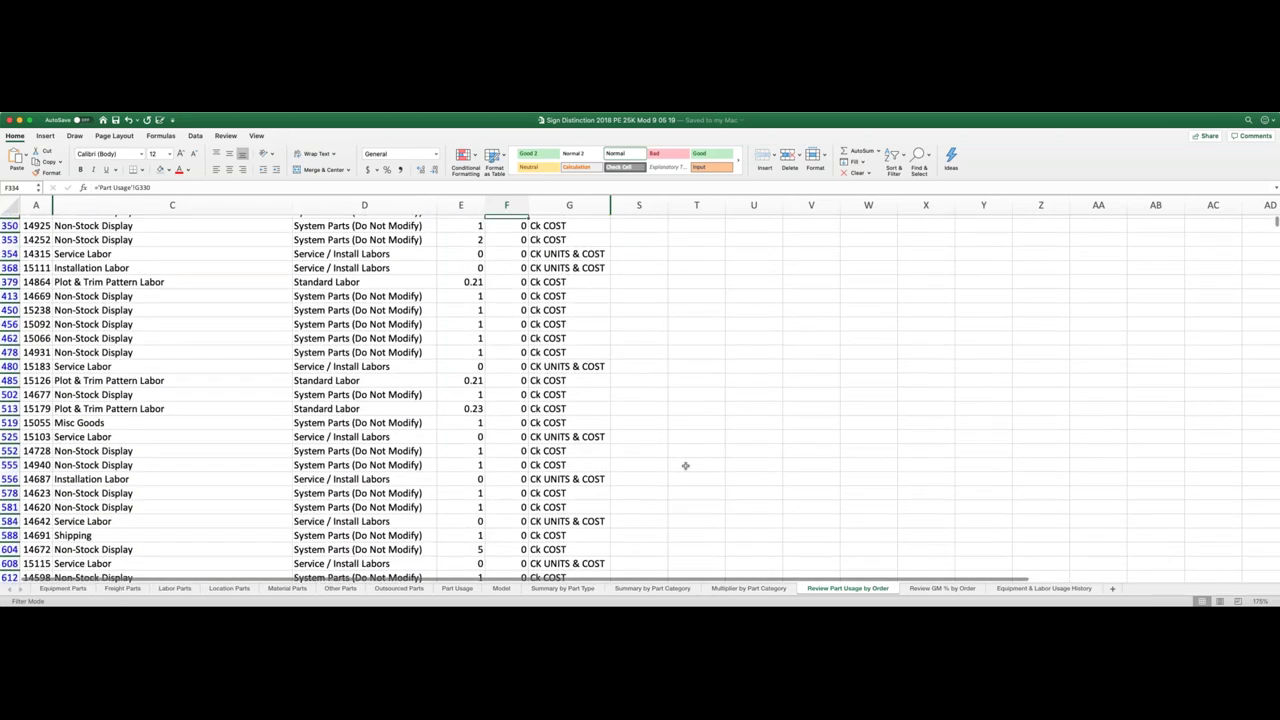
Show the Review GM % by Order sheet and scroll through the orders' GM % values.
click(935, 589)
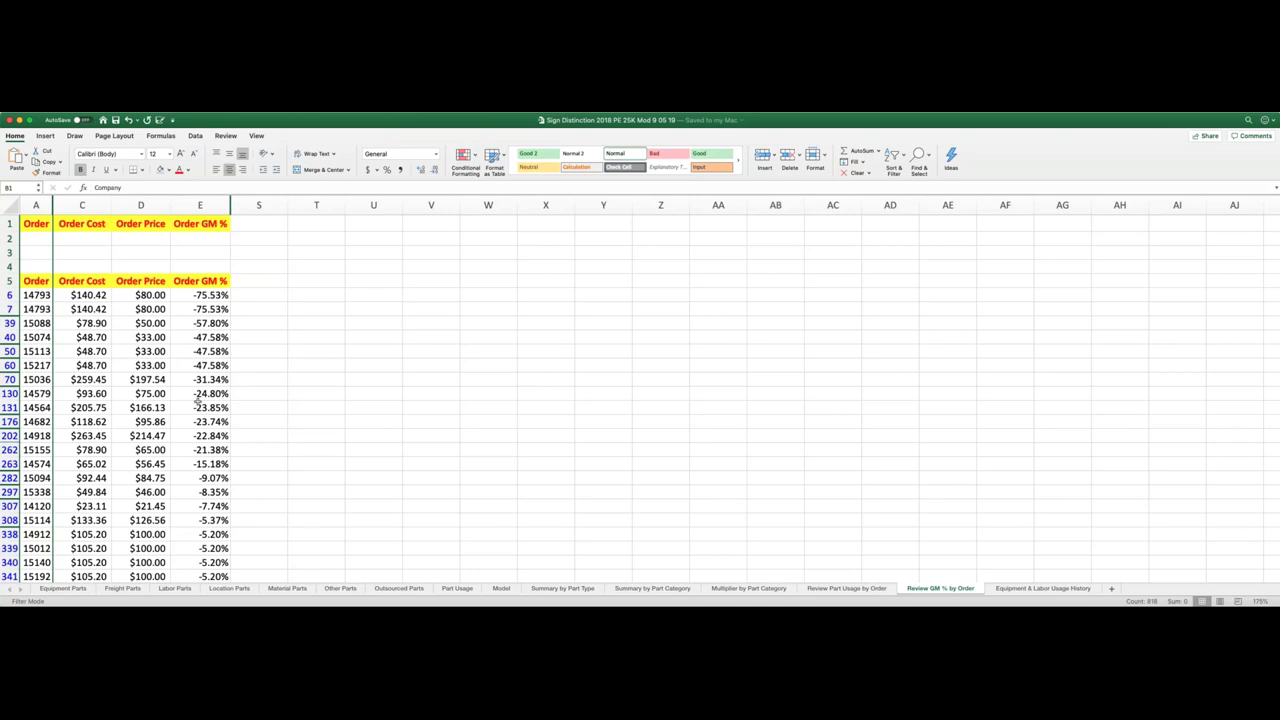
scroll(197, 399, down, 2)
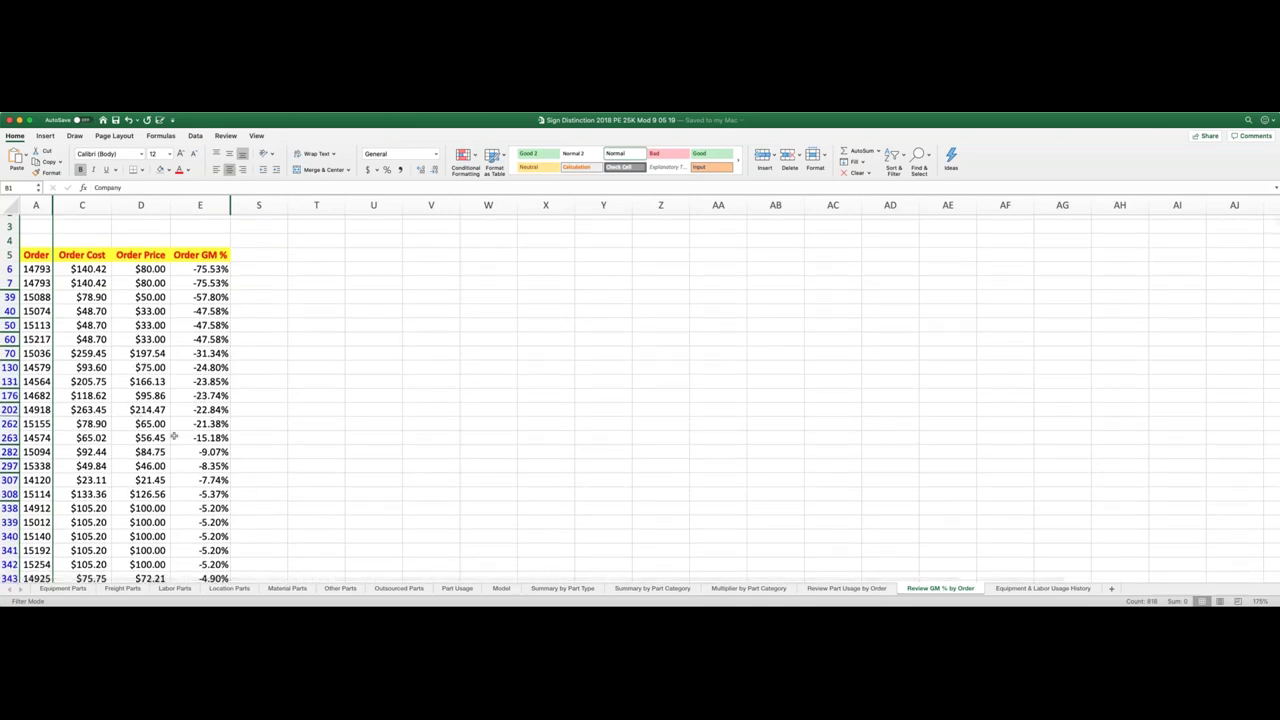
scroll(226, 451, down, 1)
scroll(226, 450, down, 10)
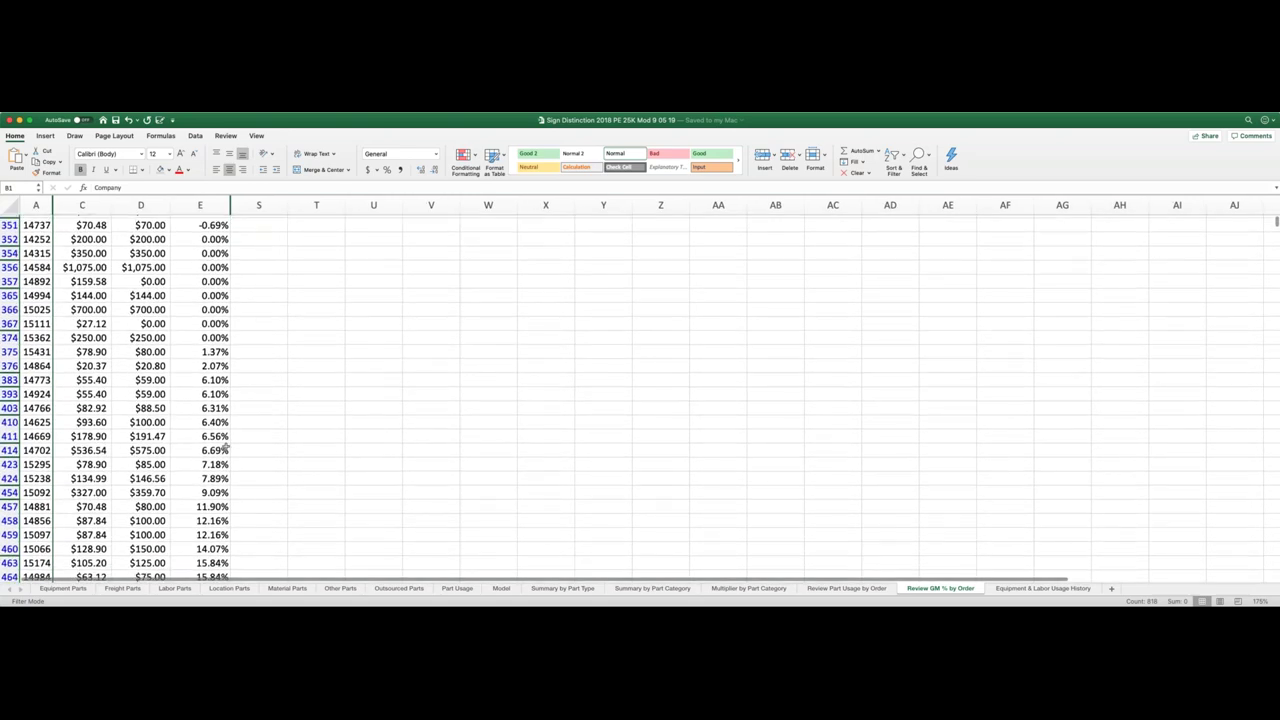
scroll(226, 450, down, 6)
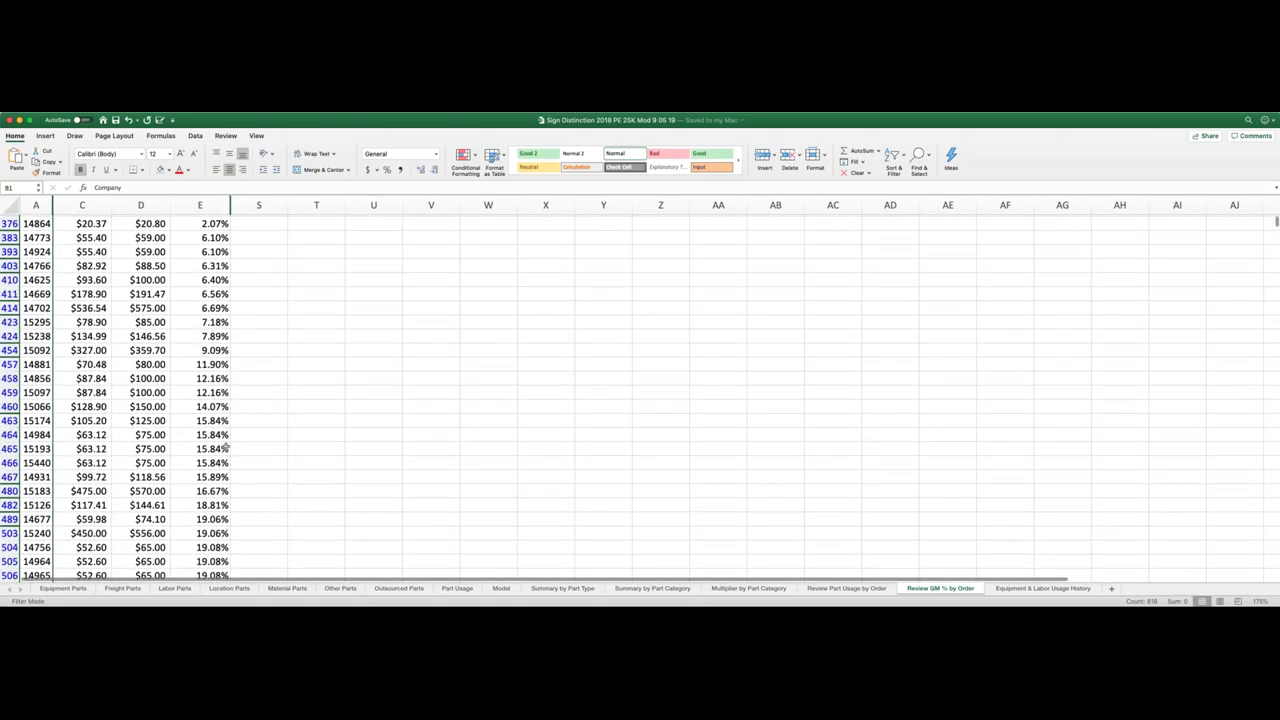
scroll(226, 446, down, 15)
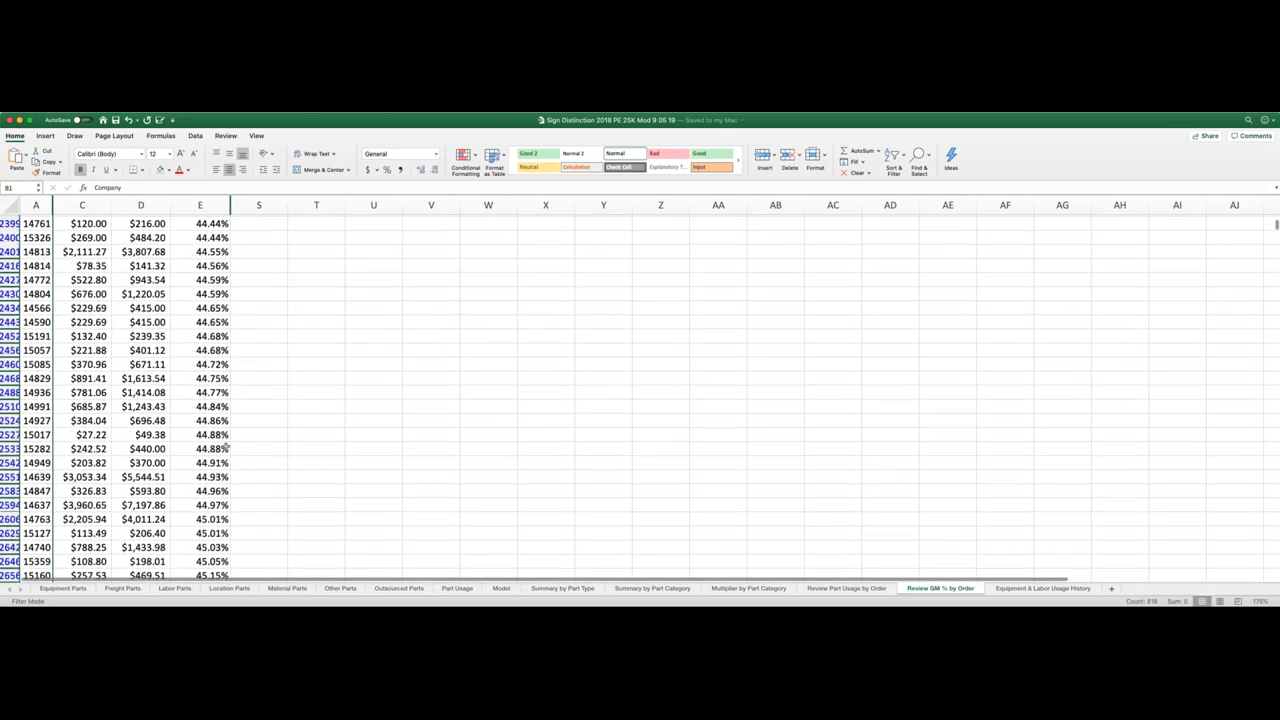
scroll(226, 446, down, 10)
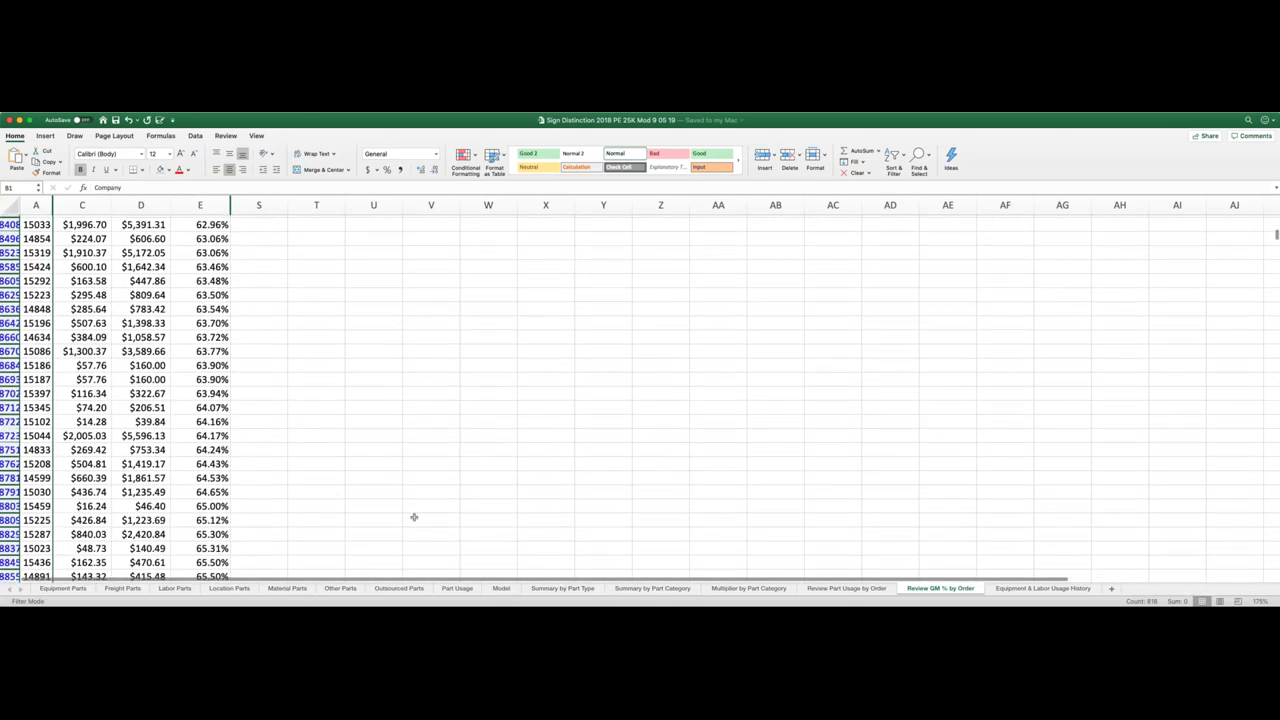
scroll(414, 517, down, 15)
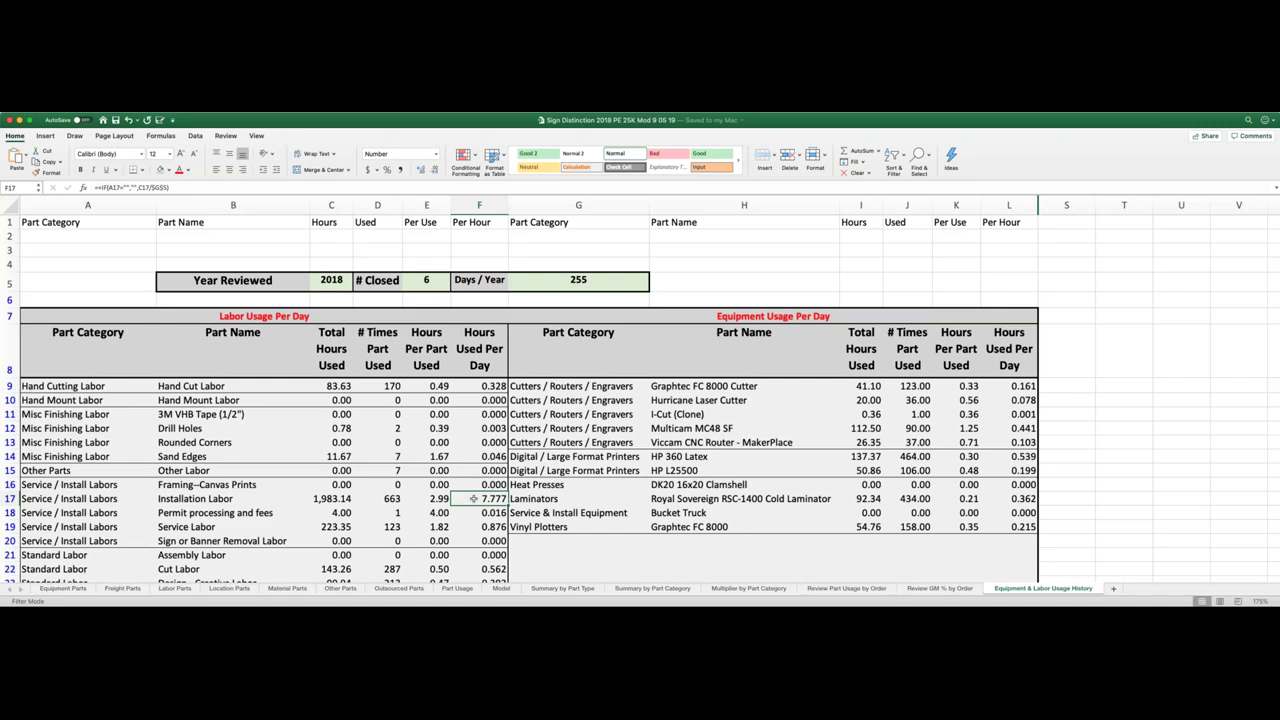
scroll(473, 498, down, 2)
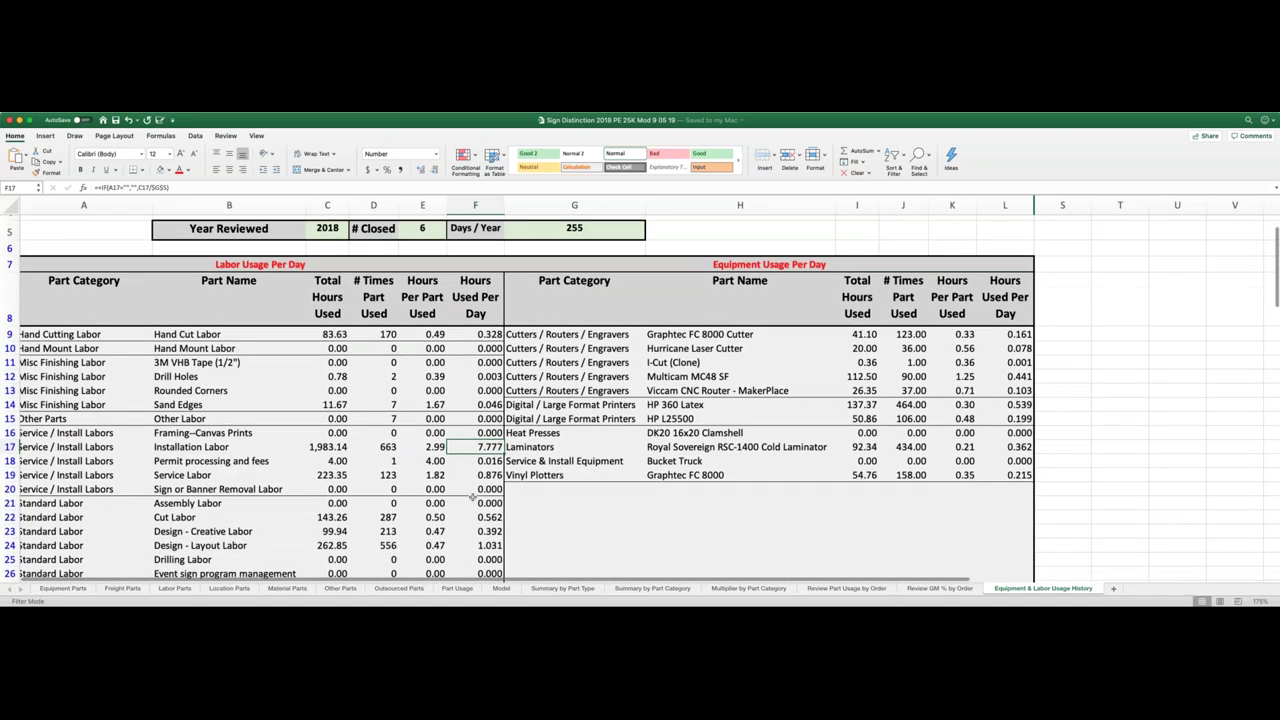
scroll(473, 498, down, 5)
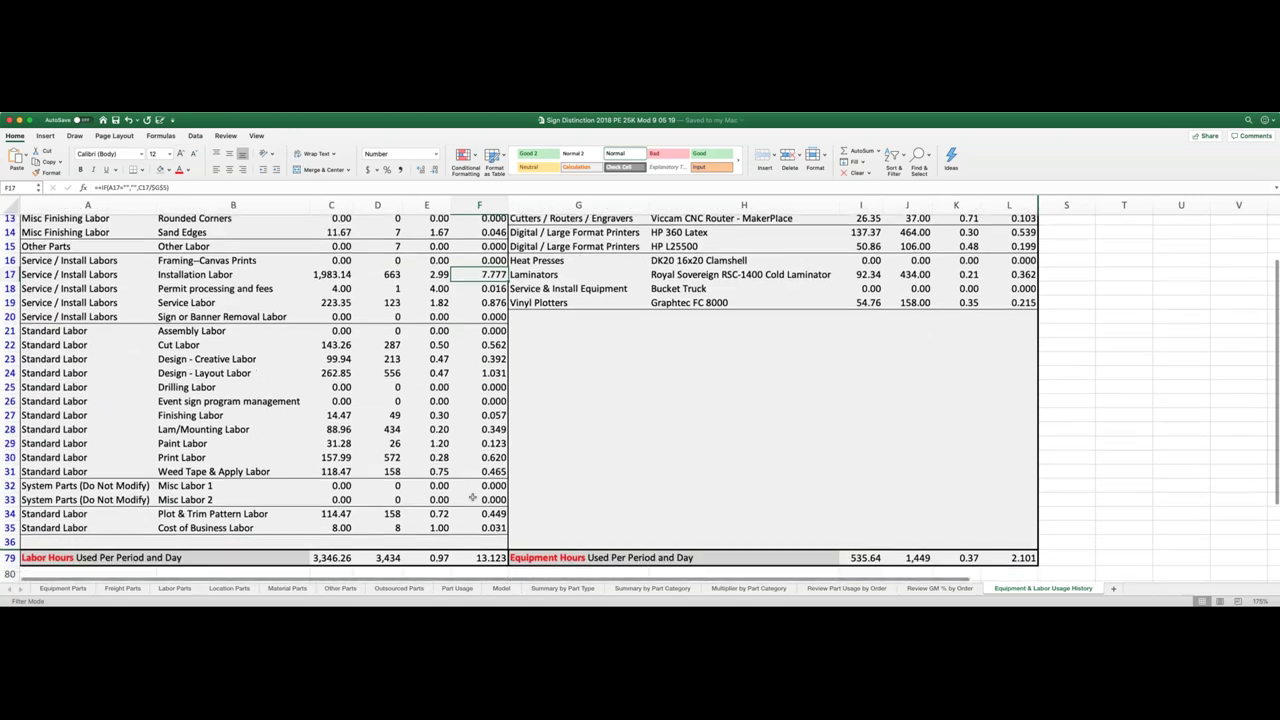
scroll(473, 497, down, 2)
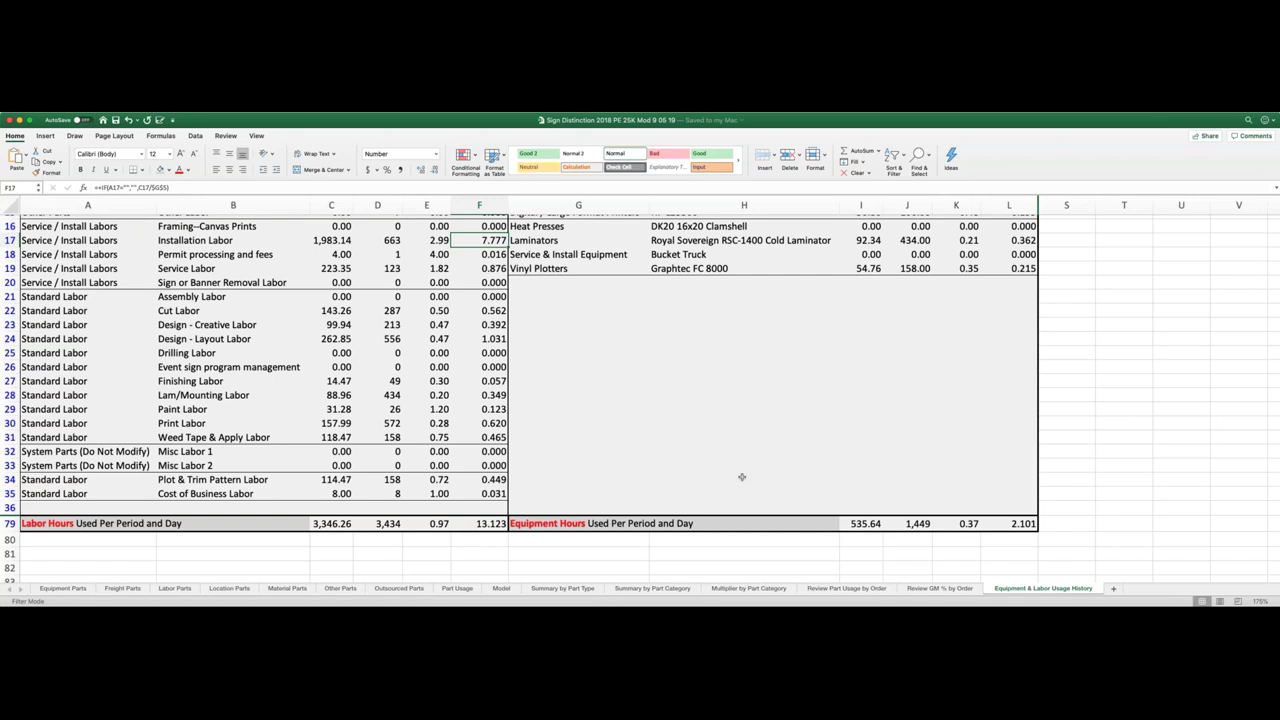
scroll(742, 477, up, 5)
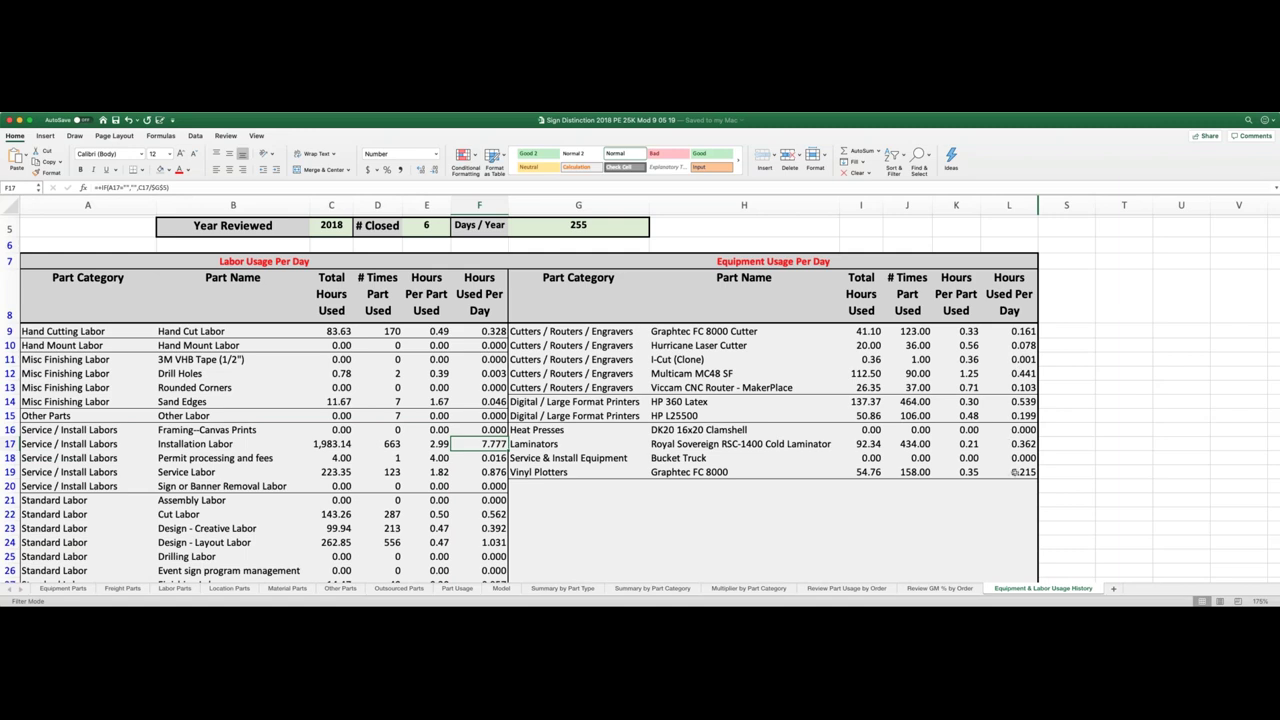
Select L9:L19 to see the 2.101 total daily equipment hours.
drag(1013, 330, 1013, 472)
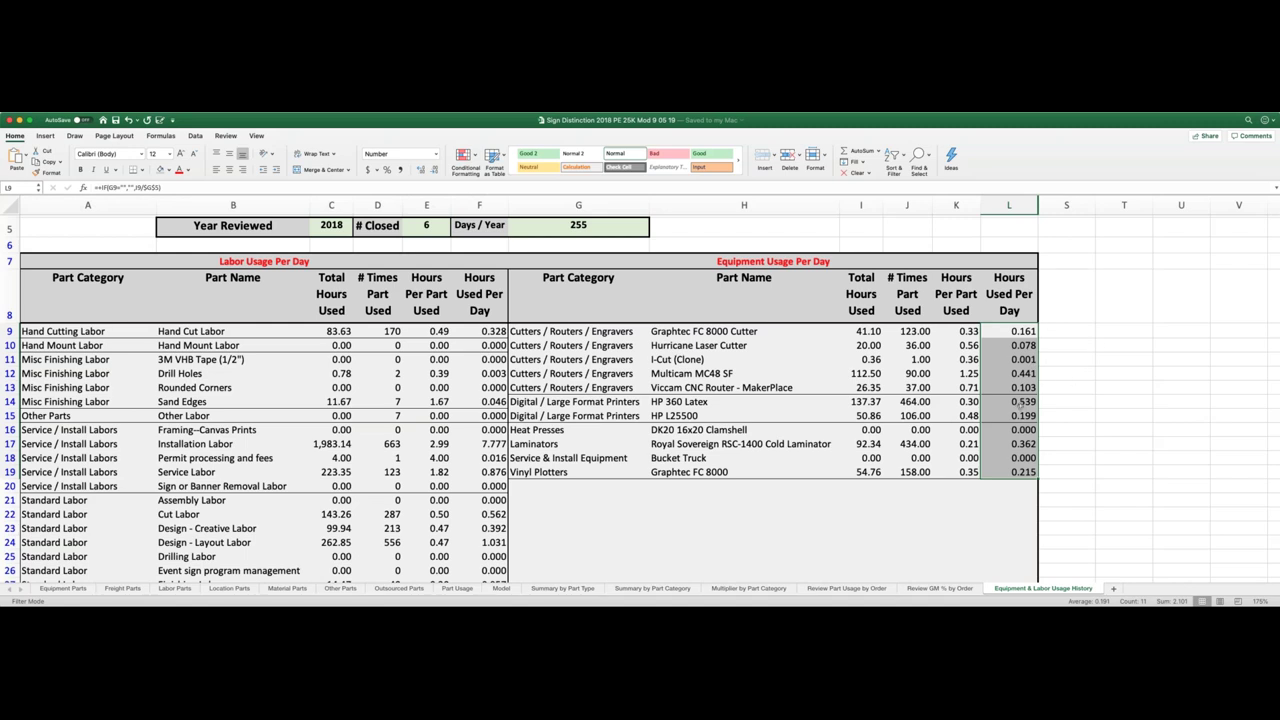
Select L14:L15 to total the two large format printers' daily hours.
drag(1015, 402, 1017, 416)
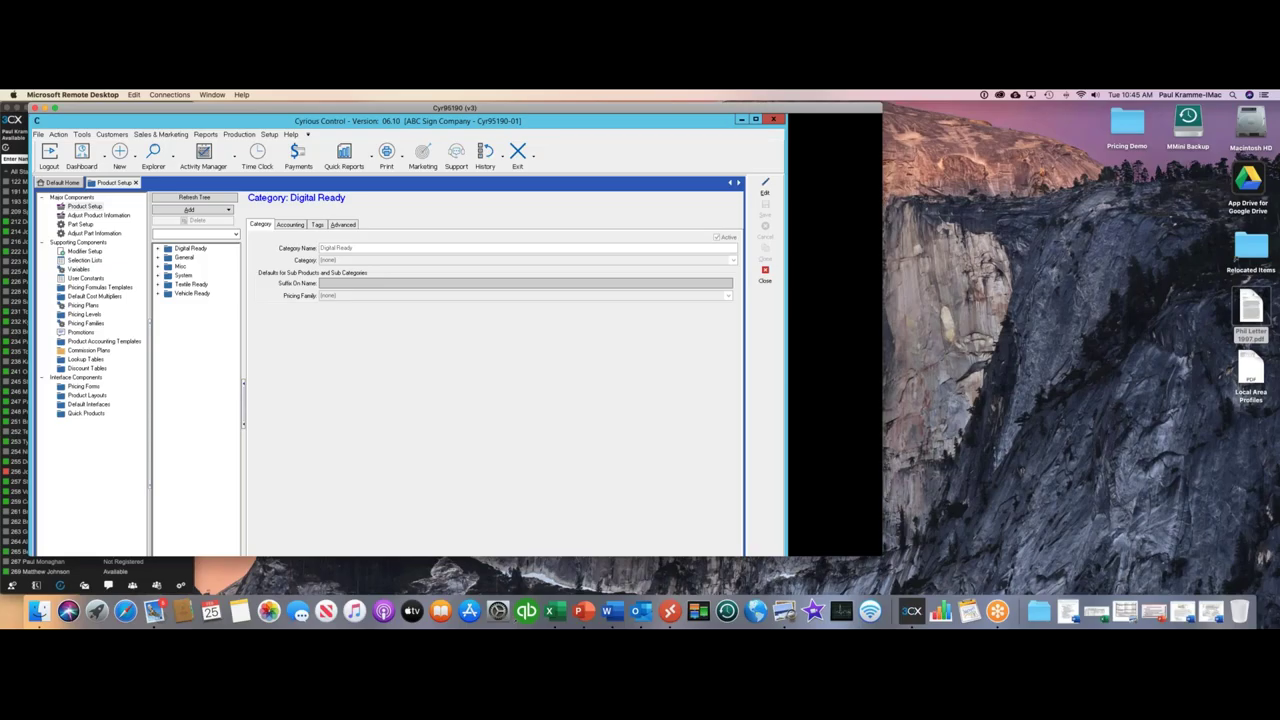
Go to Default Cost Multipliers under Supporting Components in Product Setup.
click(1139, 236)
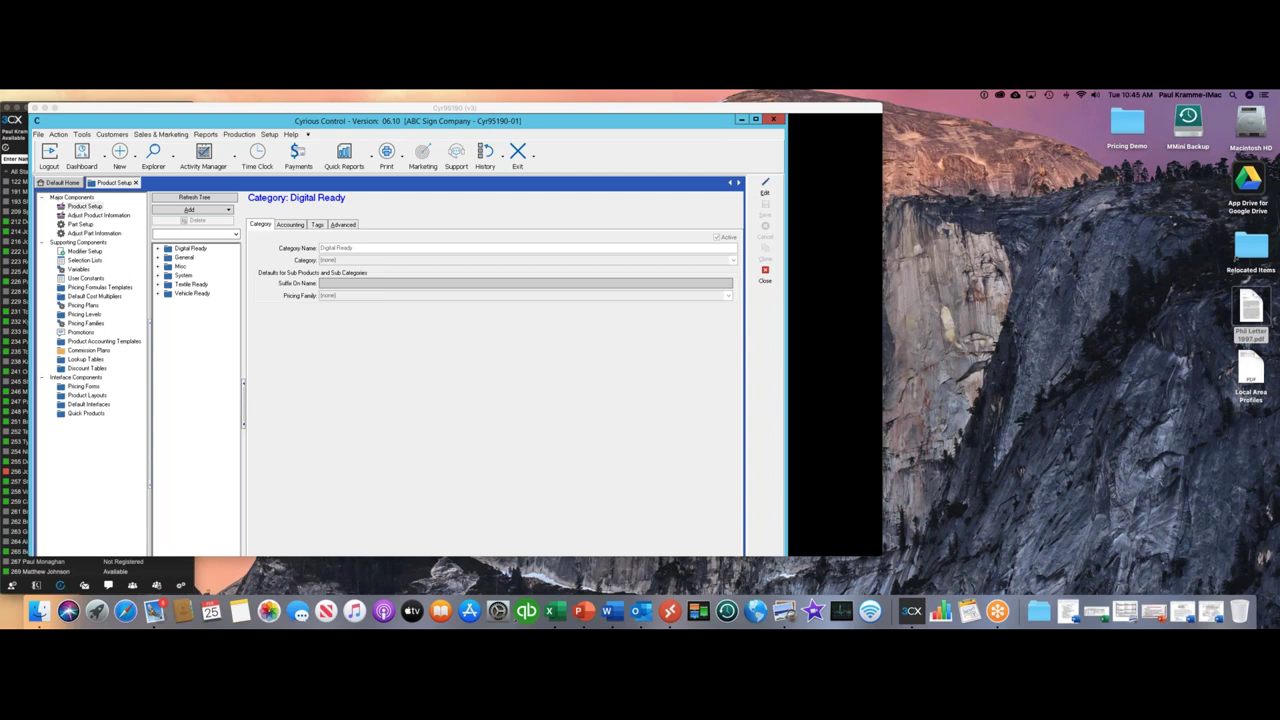
click(92, 297)
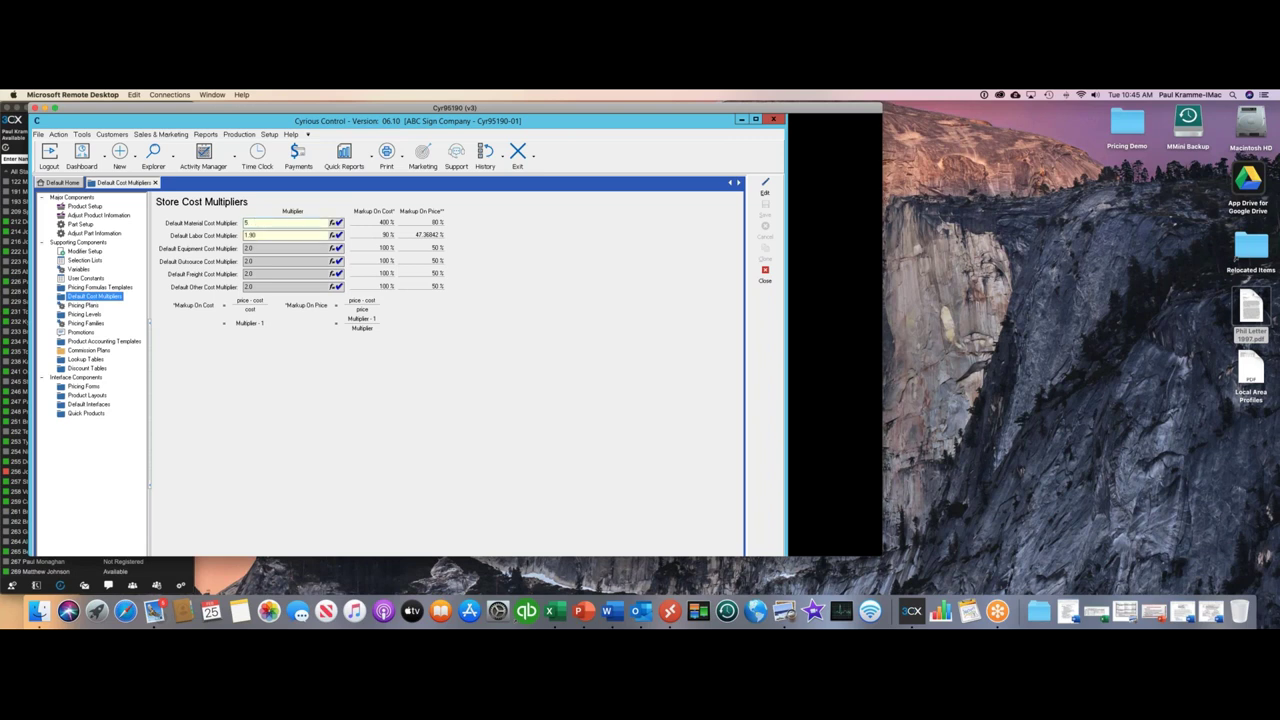
Check the default material cost multiplier of 5, then move to the User Constants page.
click(256, 248)
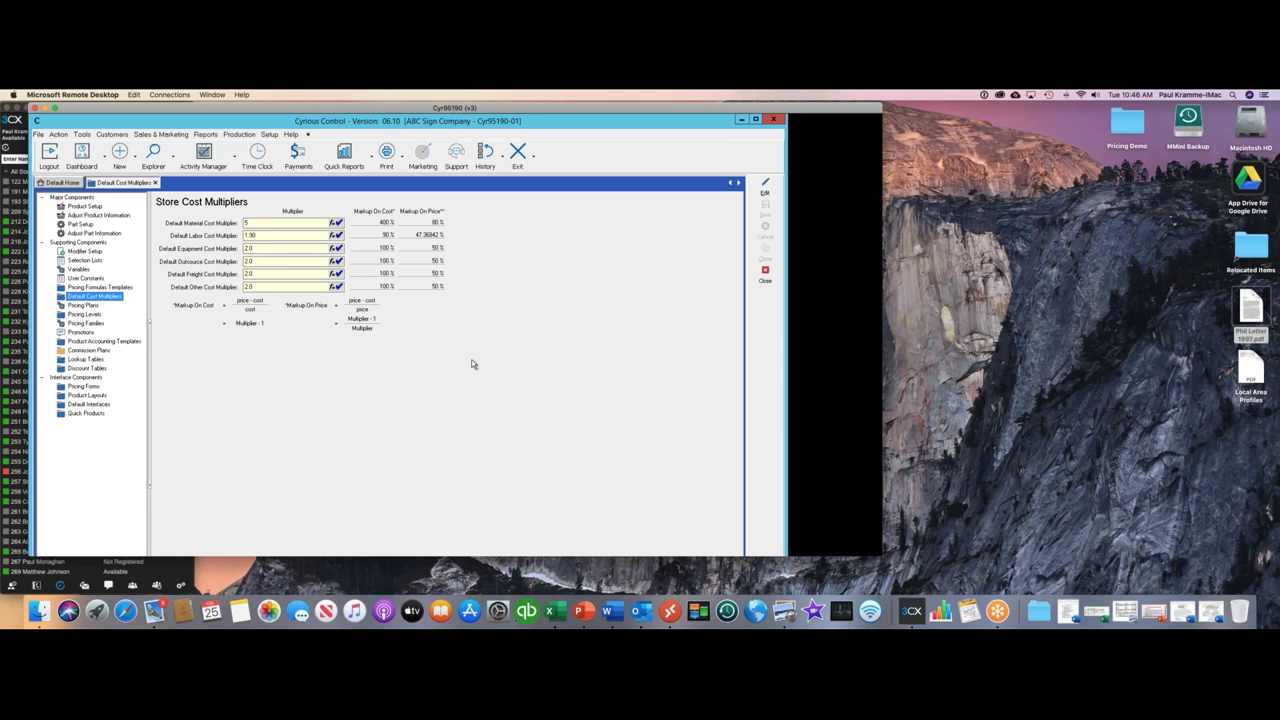
click(90, 279)
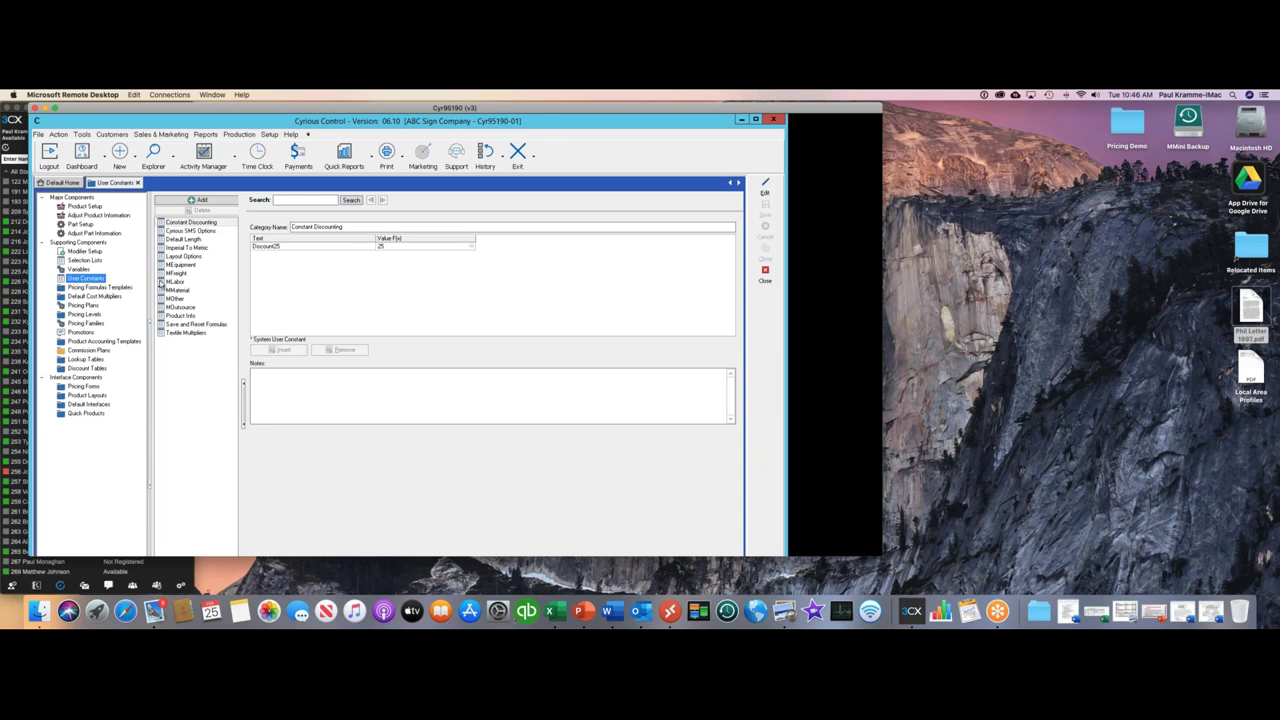
Show the MMaterial user constants, with MAluminum at 1.54, and bring up the Setup menu.
click(178, 290)
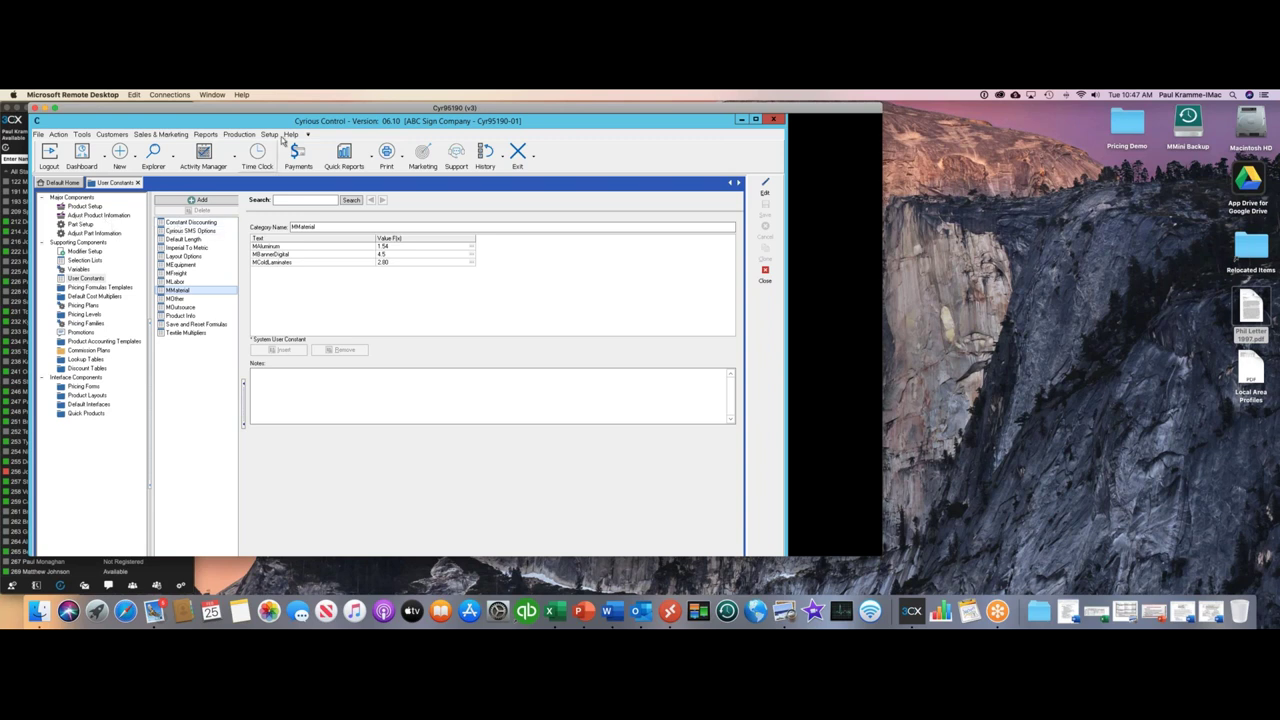
click(269, 134)
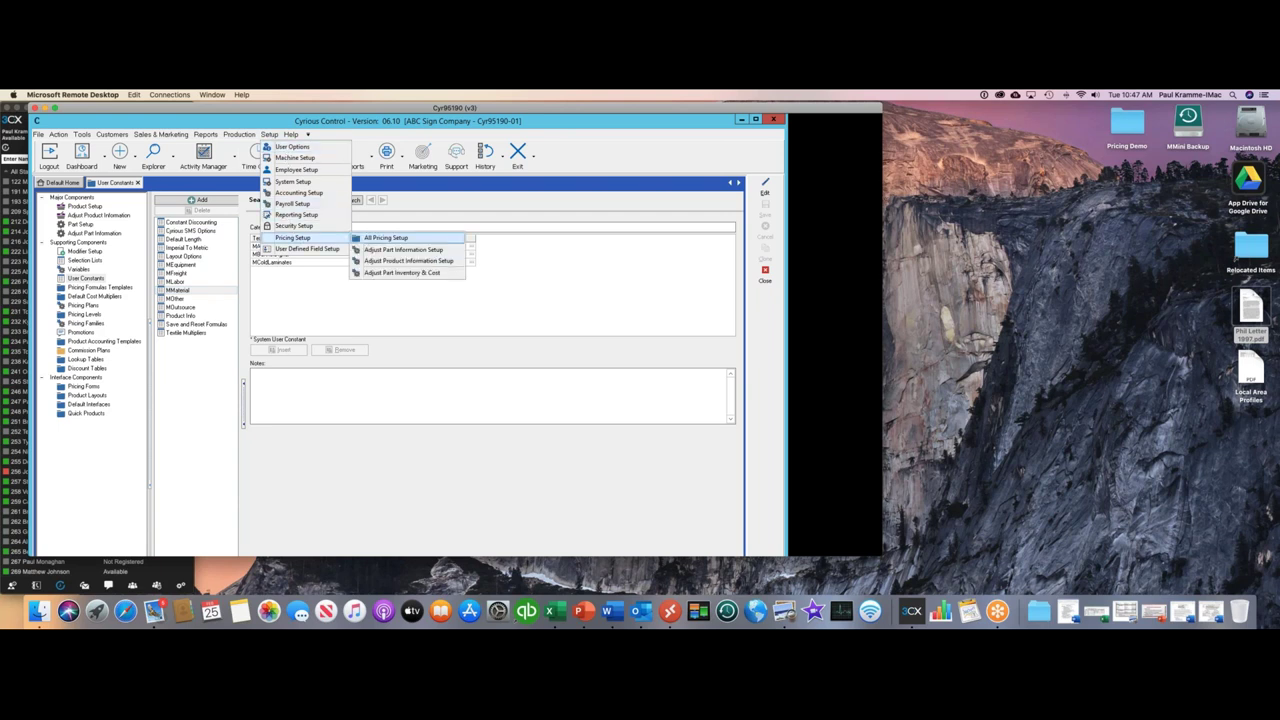
In Part Setup, open Materials > Flat Stock Substrates > Aluminum > Aluminum .040 Brushed 48in x 96in.
click(267, 238)
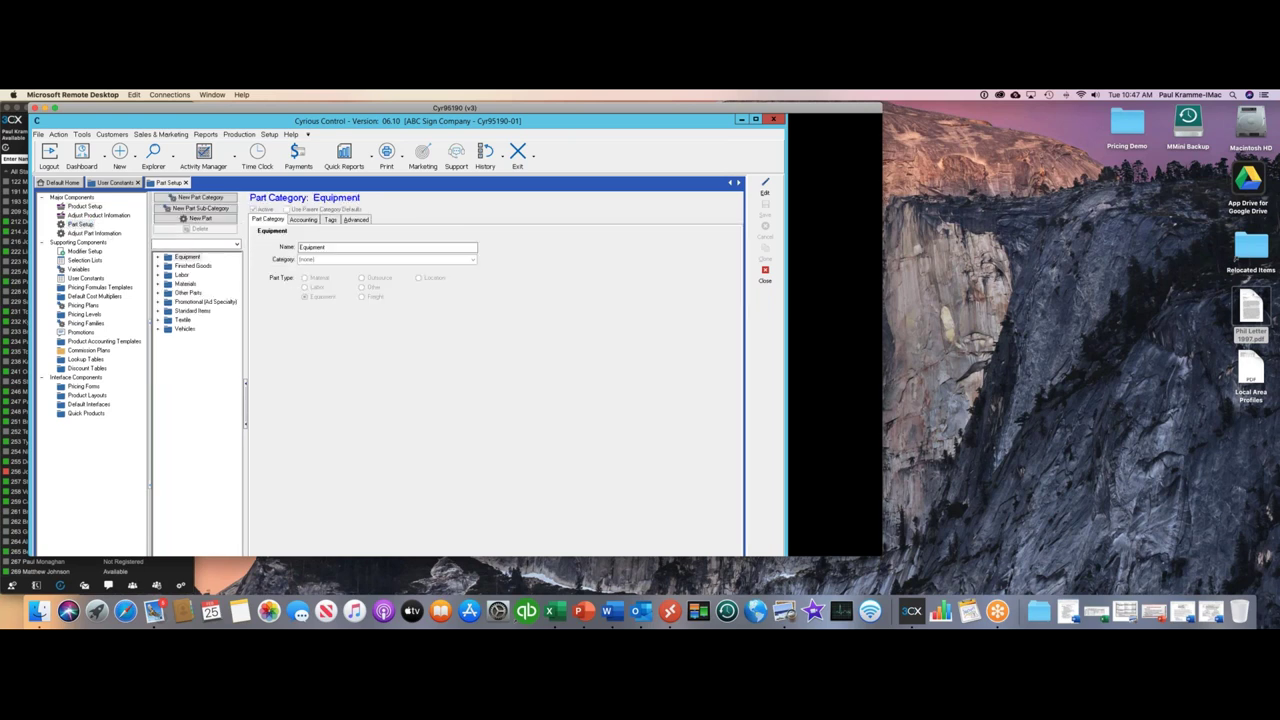
click(162, 283)
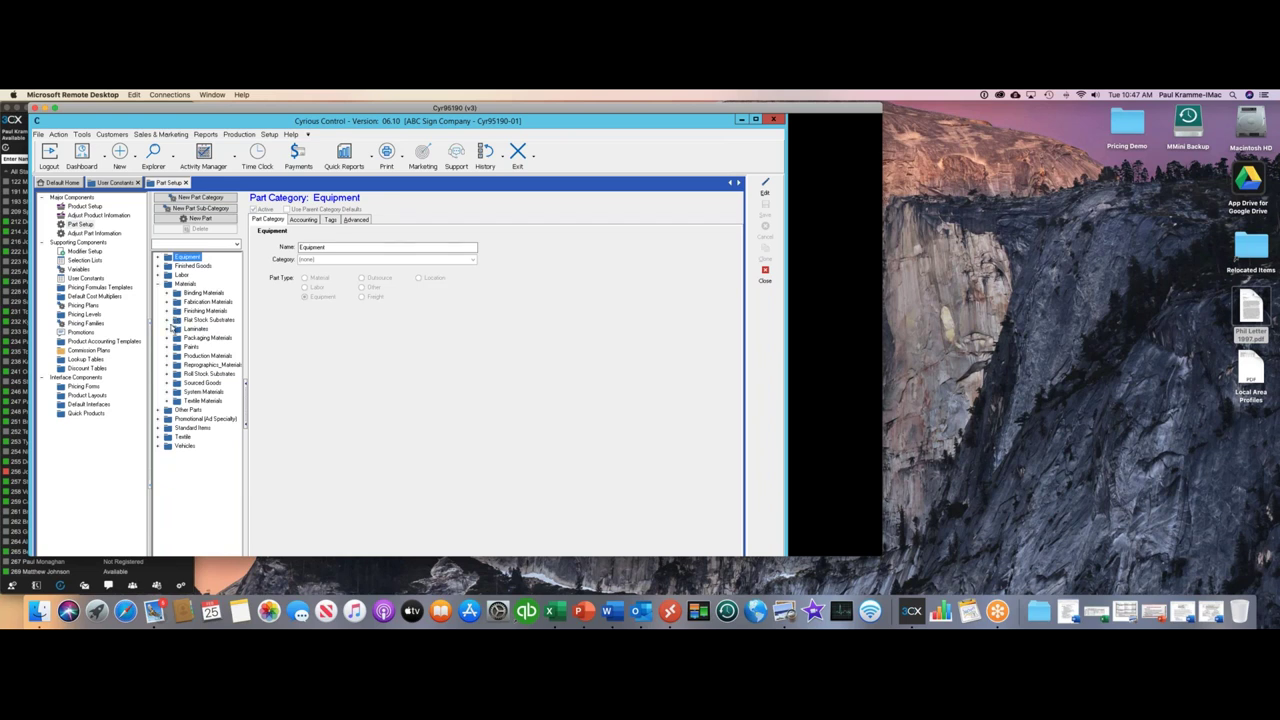
click(167, 320)
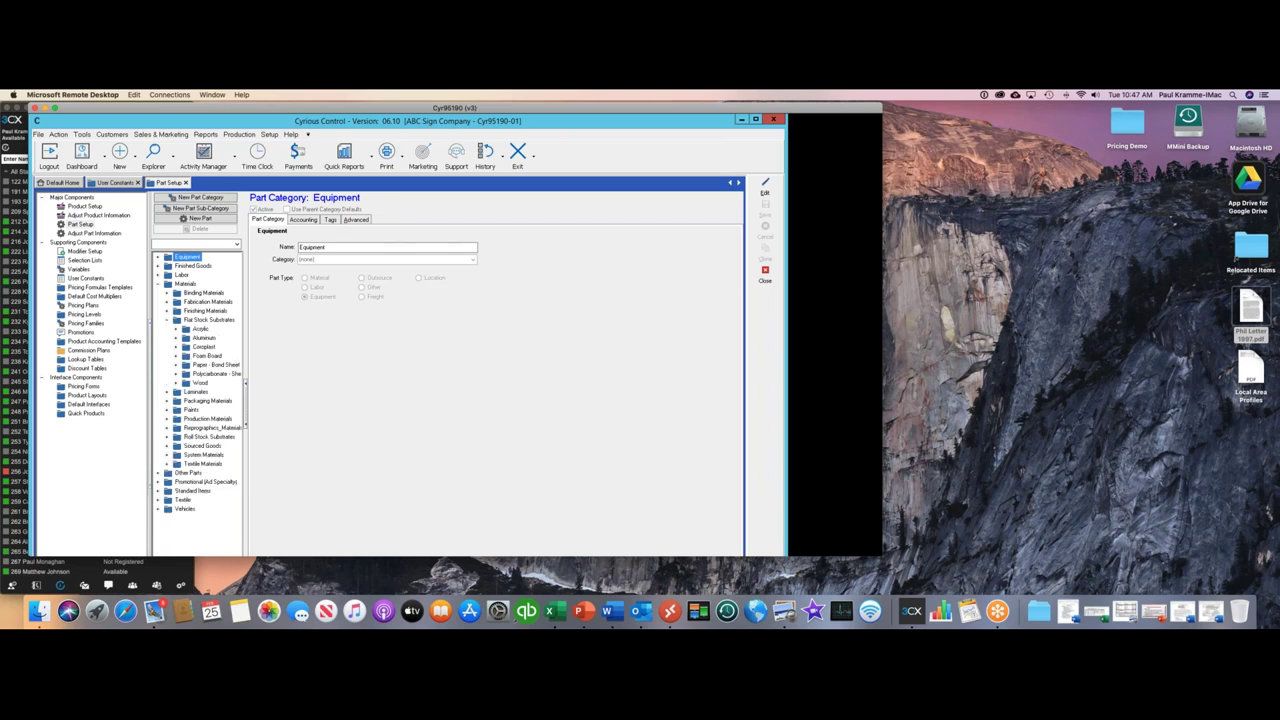
click(176, 338)
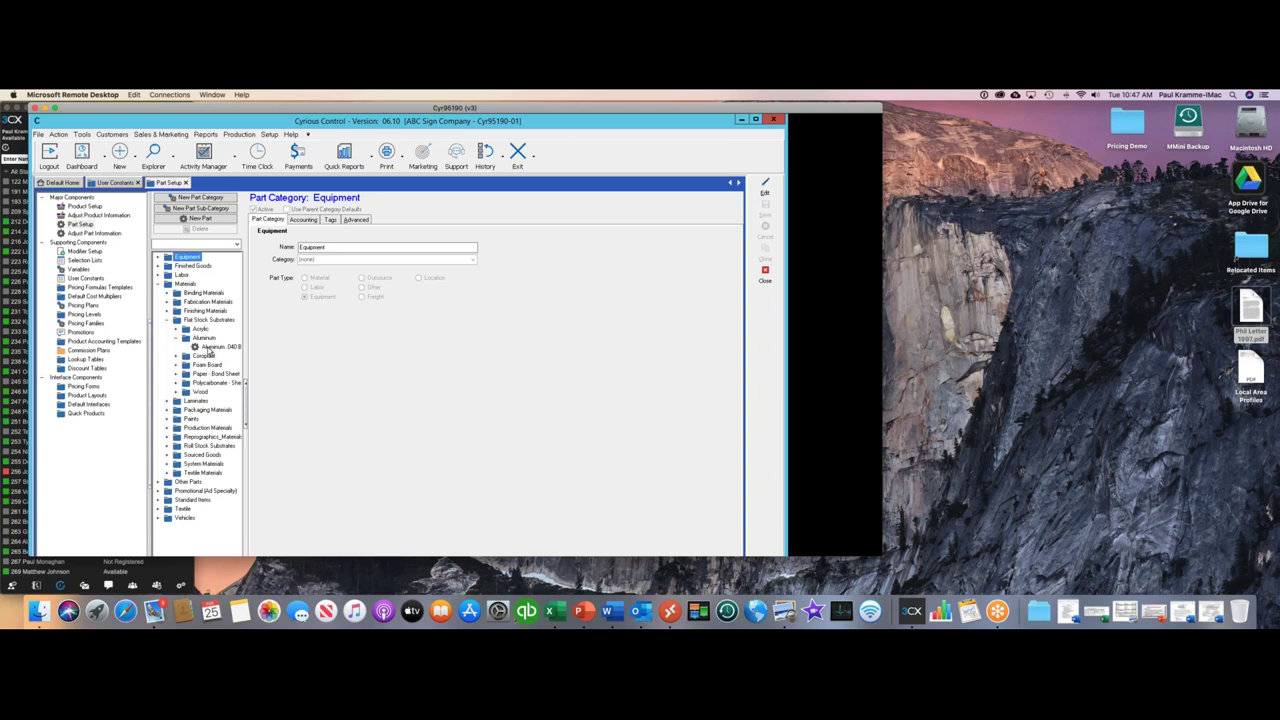
click(218, 346)
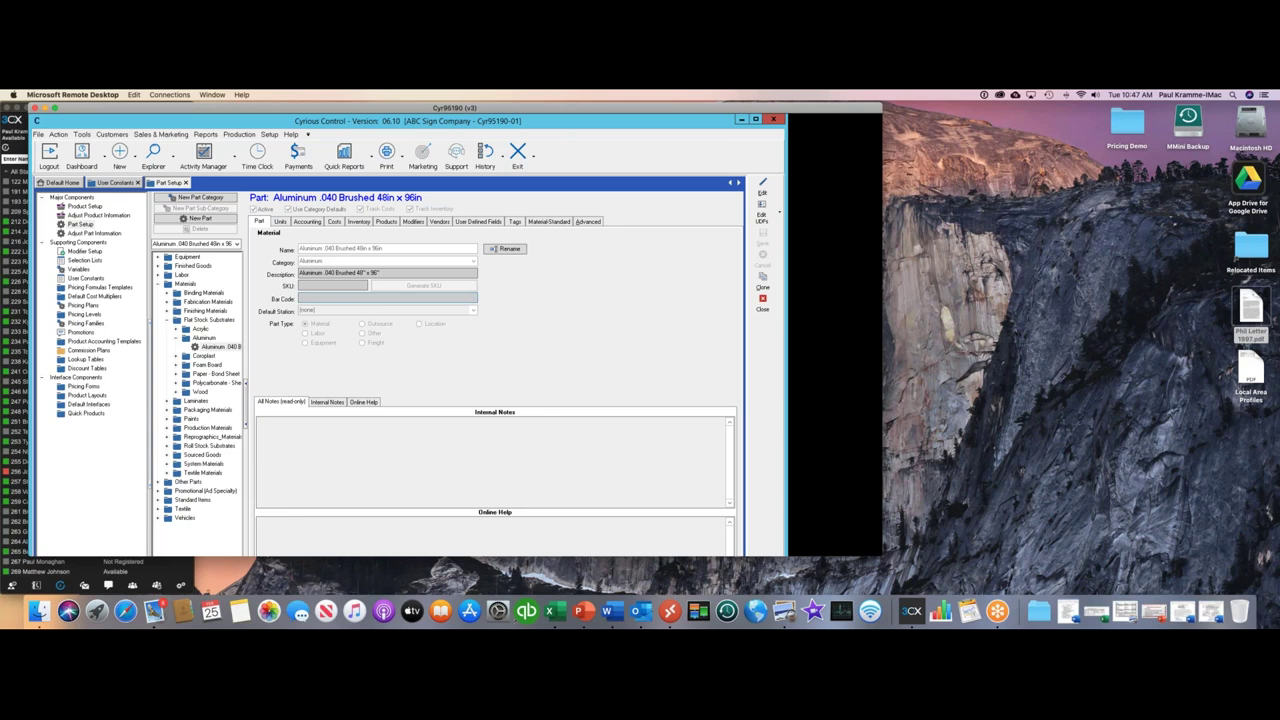
On the part's Costs tab, enable editing and choose 'Use this multiplier' for the suggested price.
click(335, 222)
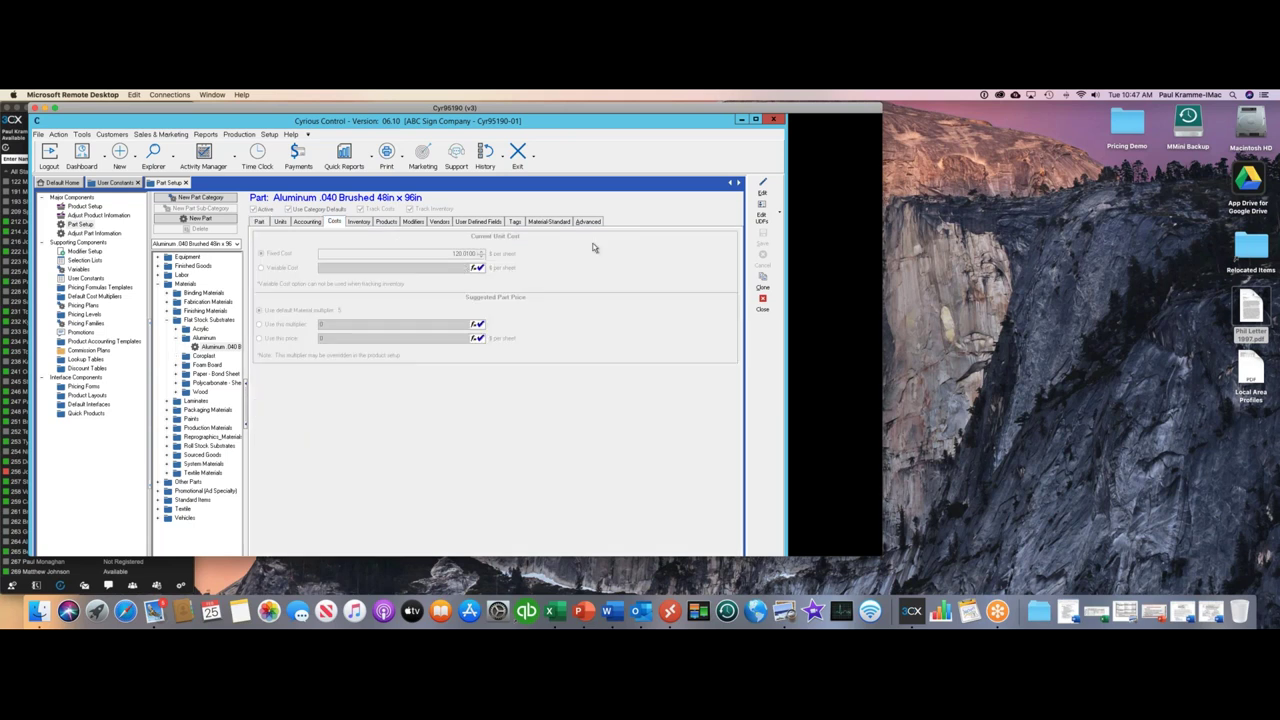
click(764, 190)
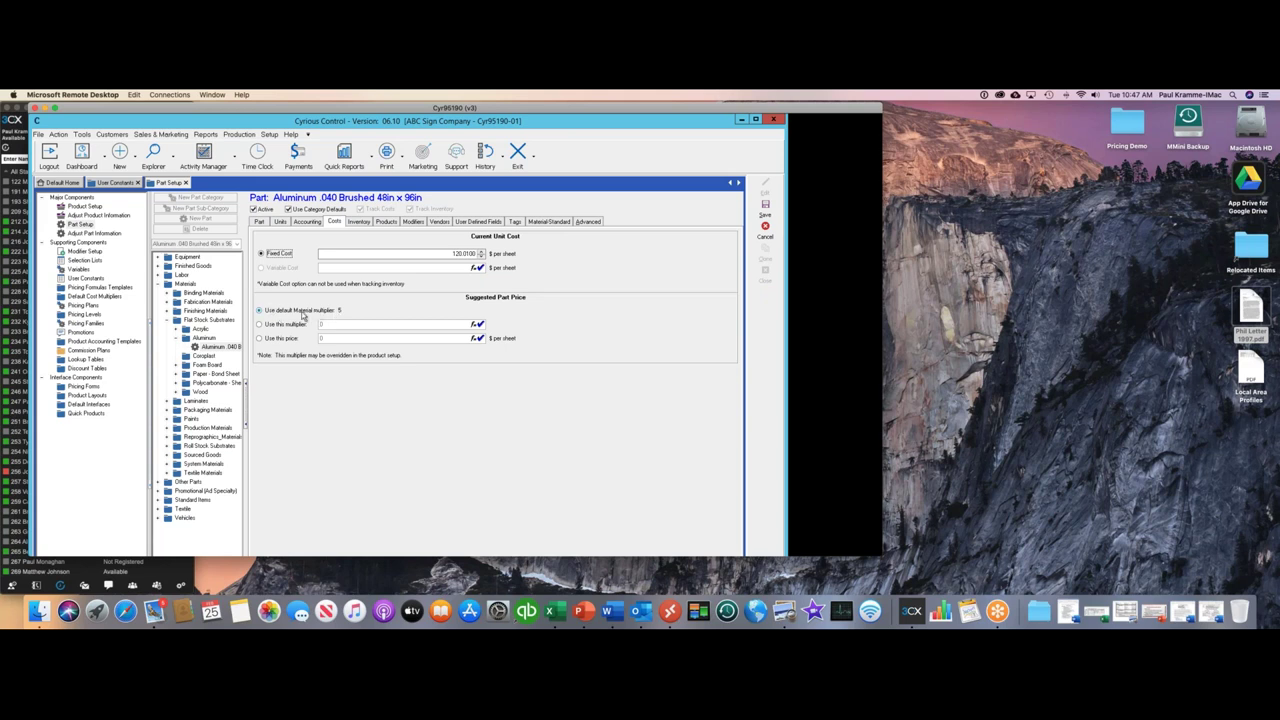
click(259, 325)
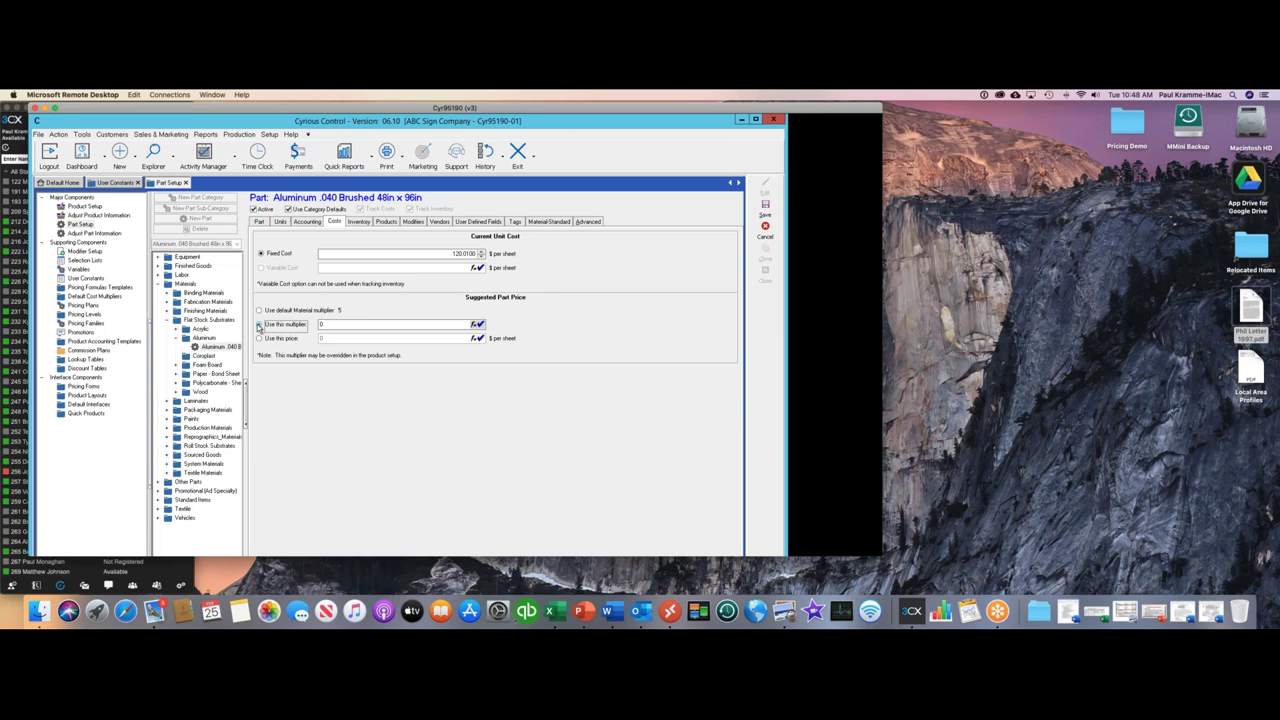
Enter Maluminum as the multiplier for the part's suggested price.
key(Tab)
text(Maluminum)
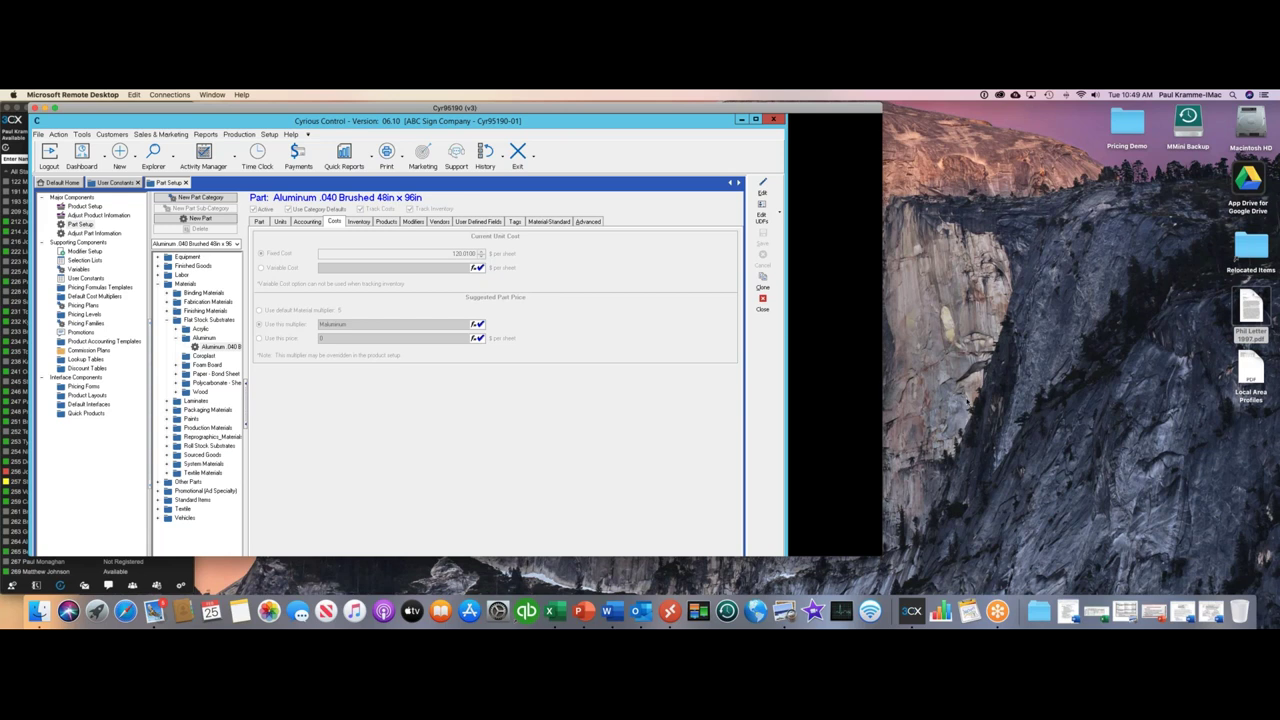
Close Part Setup and return to the MMaterial user constants, where MAluminum is 1.54.
click(763, 304)
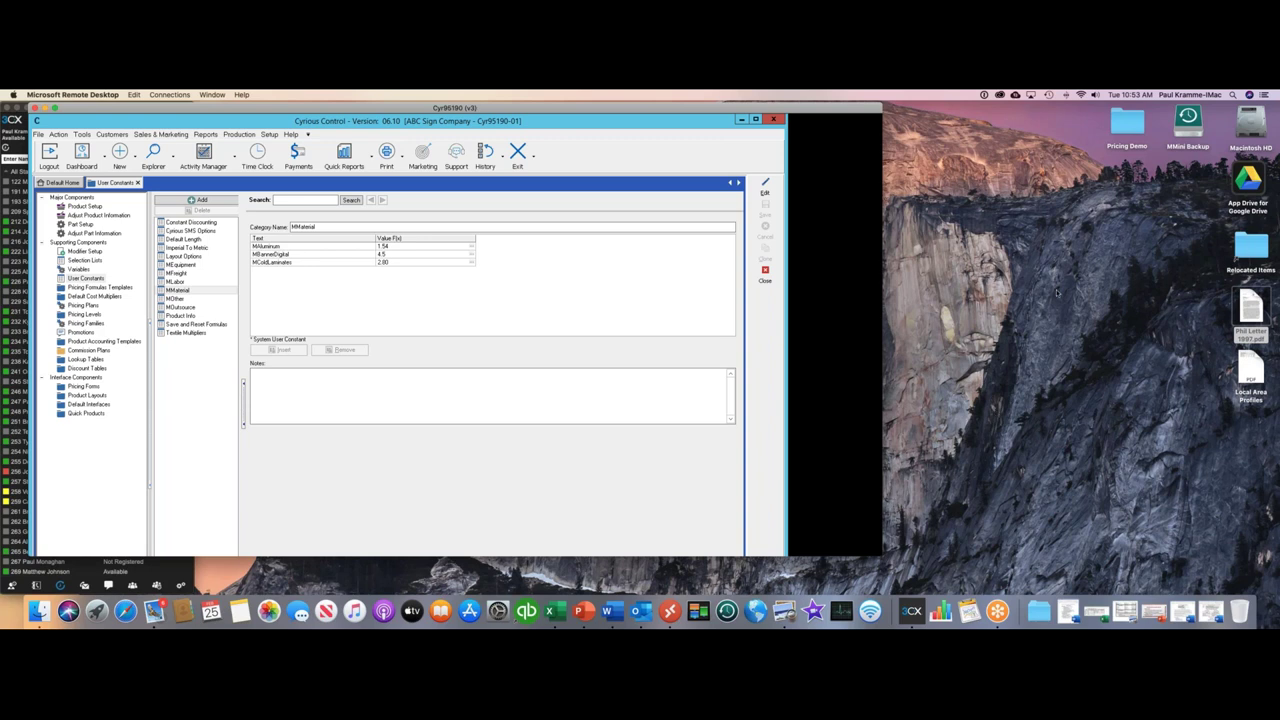
click(1123, 110)
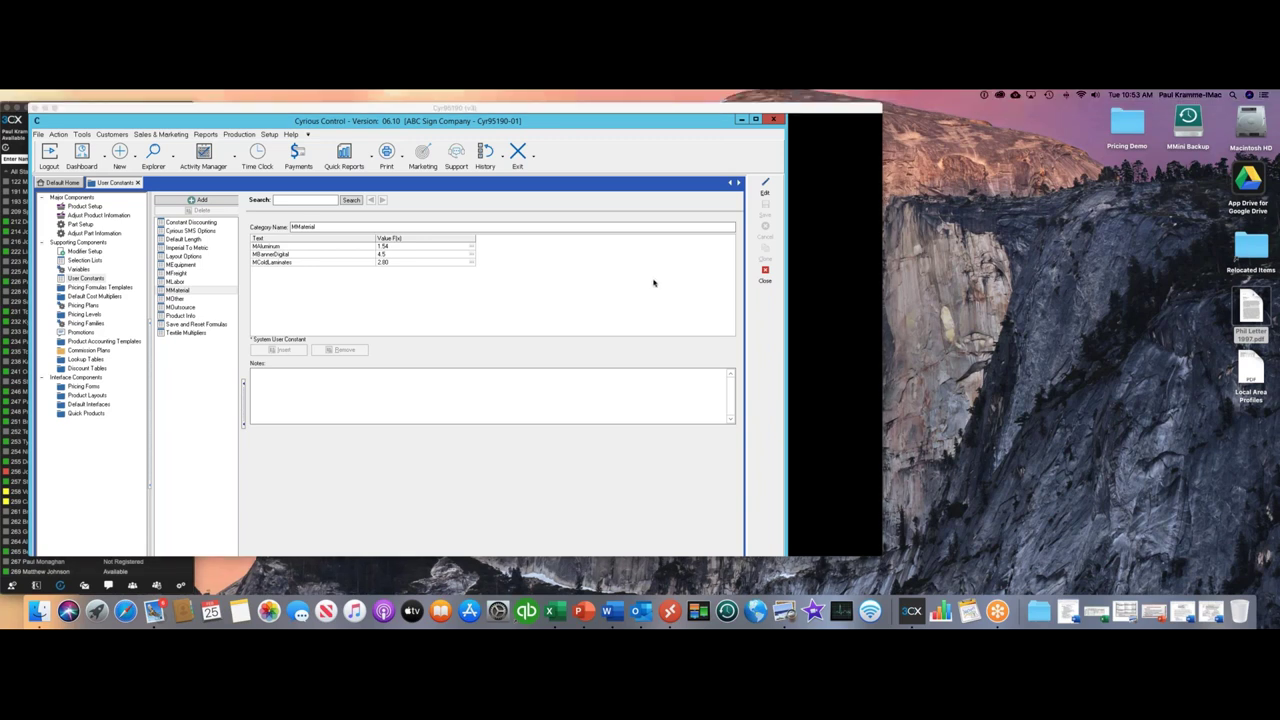